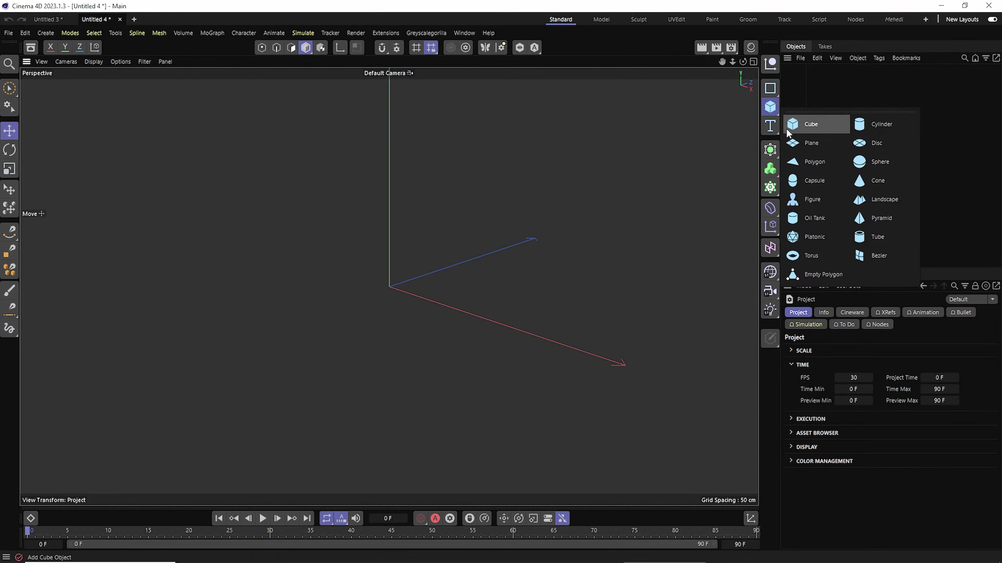
Add a 200 × 100 cm plane with a single segment.
left_click_drag(770, 106, 806, 125)
type("200")
key("Tab")
type("100")
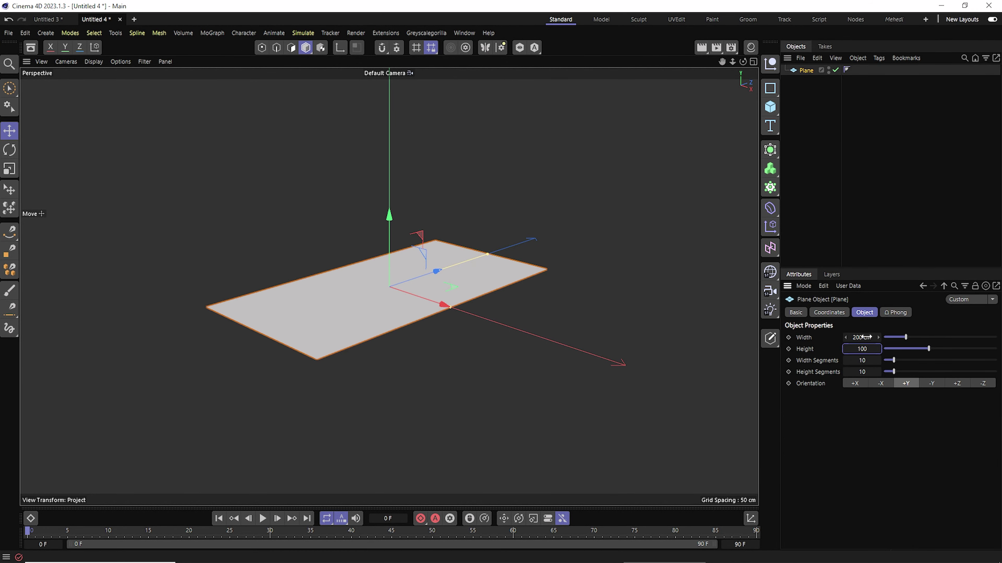
key("Tab")
type("1")
key("Tab")
key("Tab")
type("1")
Use Gouraud Shading (Lines), make the plane editable and select its polygon.
left_click(94, 33)
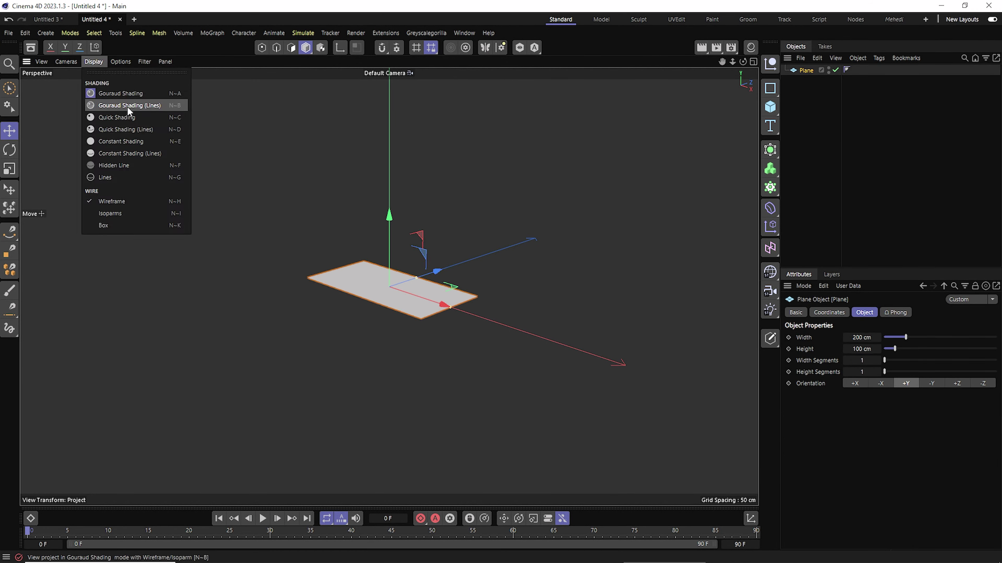
key("Escape")
scroll(688, 325, "up", 3)
key("c")
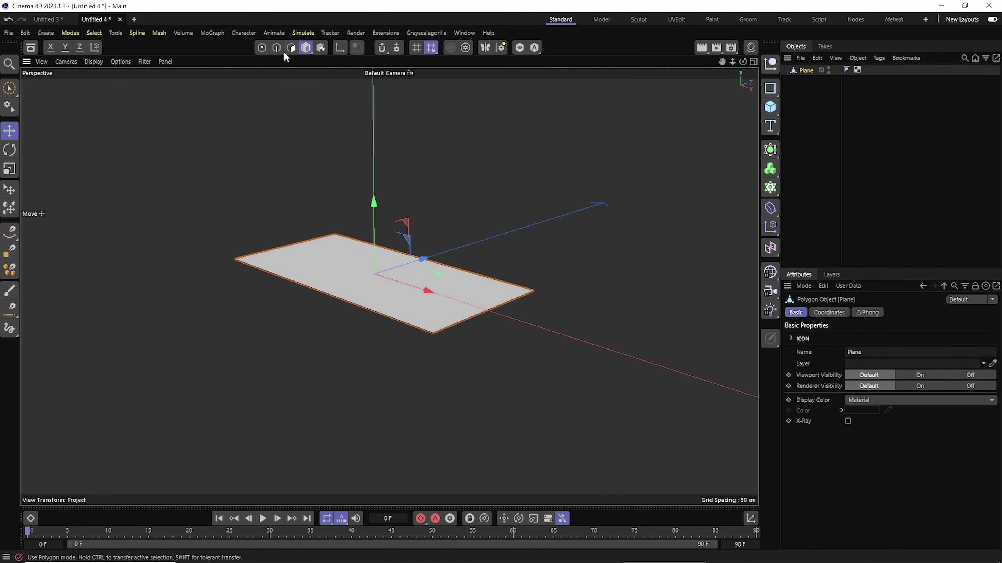
left_click(291, 48)
left_click(413, 272)
Extrude the plane polygon into a closed slab about 6.5 cm thick with Create Caps on.
left_click_drag(369, 206, 382, 215, "ctrl")
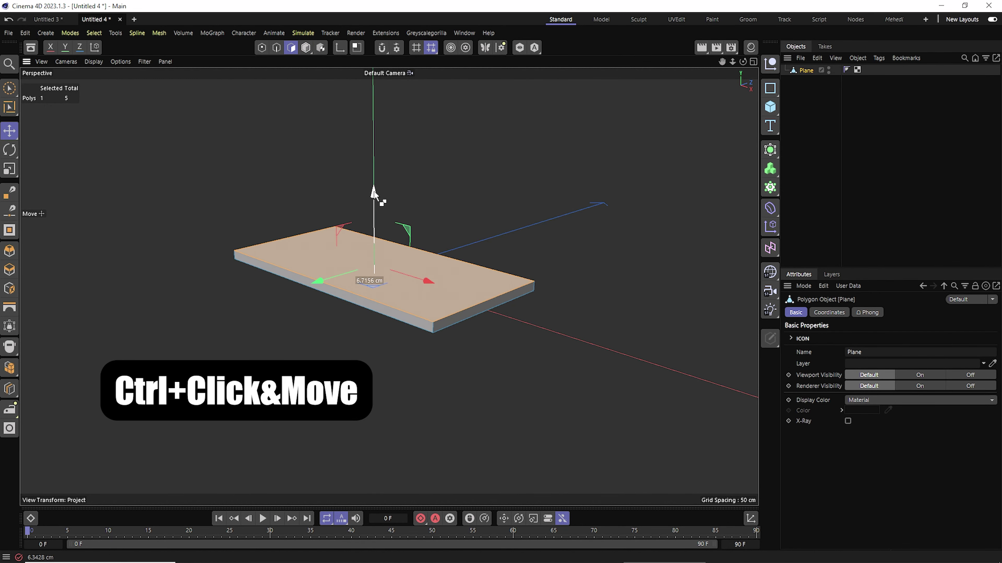
key("ctrl+z")
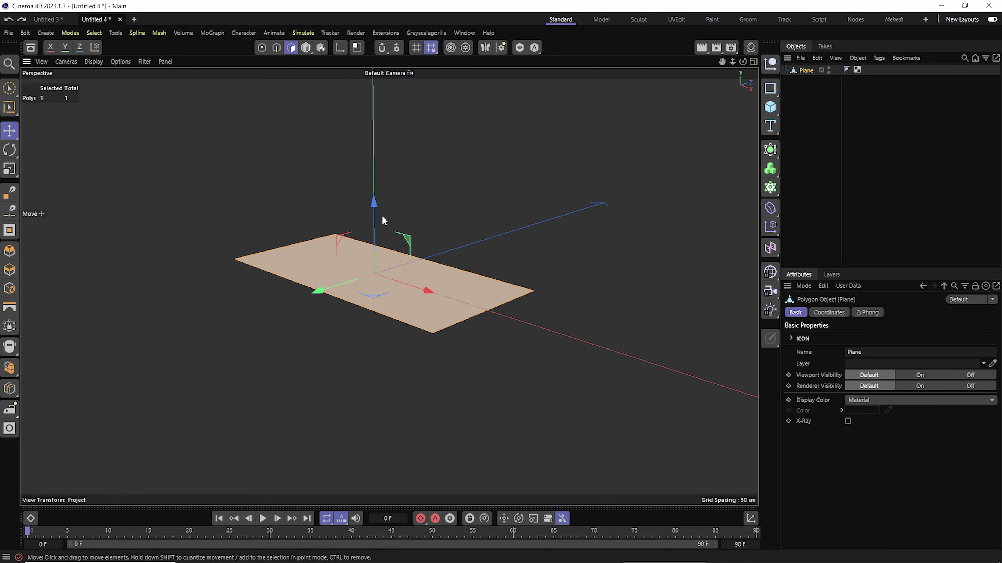
right_click(382, 216)
left_click(405, 89)
left_click_drag(418, 163, 406, 163)
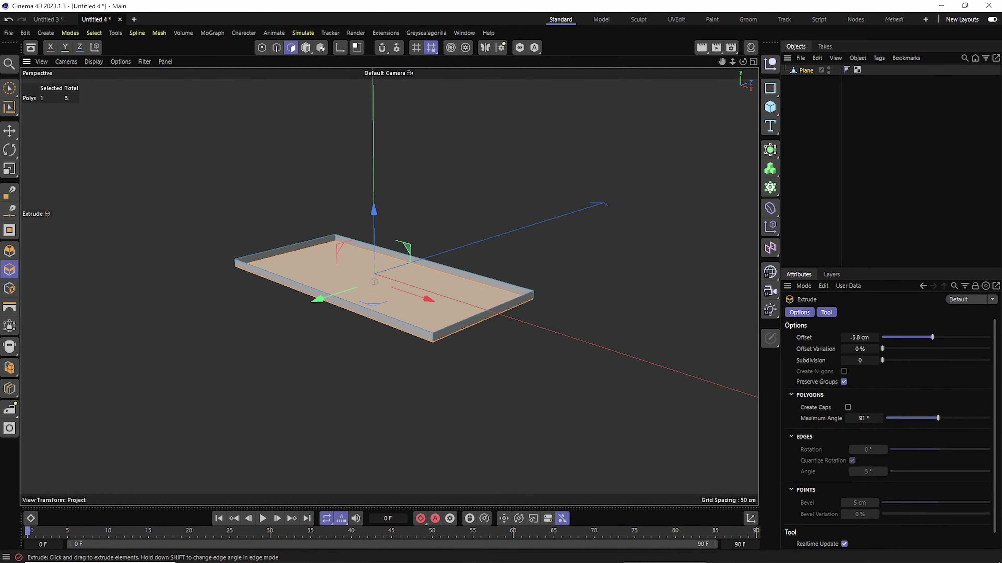
left_click(849, 409)
Switch to edge mode and start the Loop/Path Cut tool.
left_click(277, 49)
key("k")
key("l")
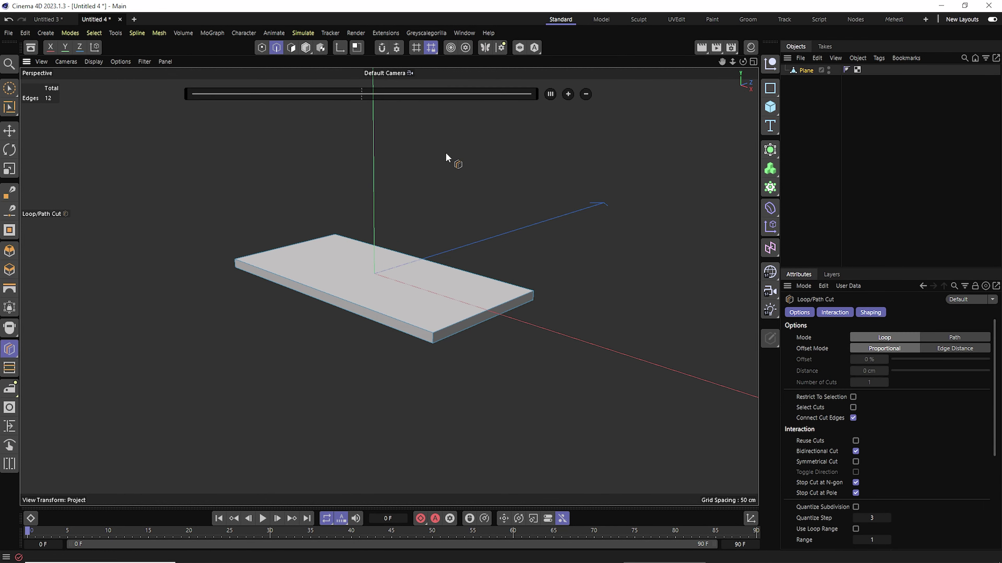
Loop-cut the slab and push its middle underside face downward.
left_click(361, 304)
key("e")
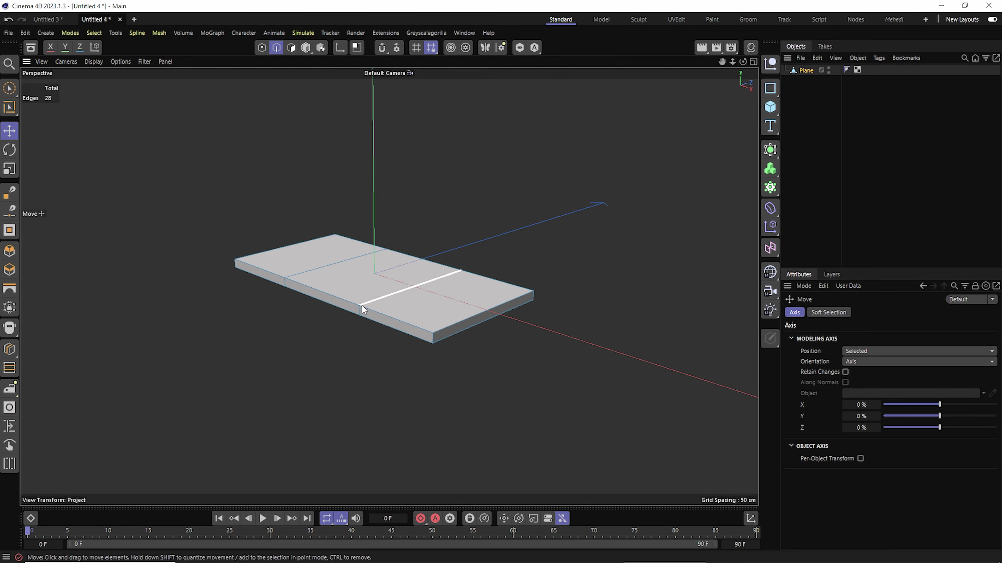
key("Return")
mouse_move(362, 305)
left_mouse_down("alt")
mouse_move(385, 272)
mouse_move(448, 257)
left_mouse_up("alt")
left_click(364, 291)
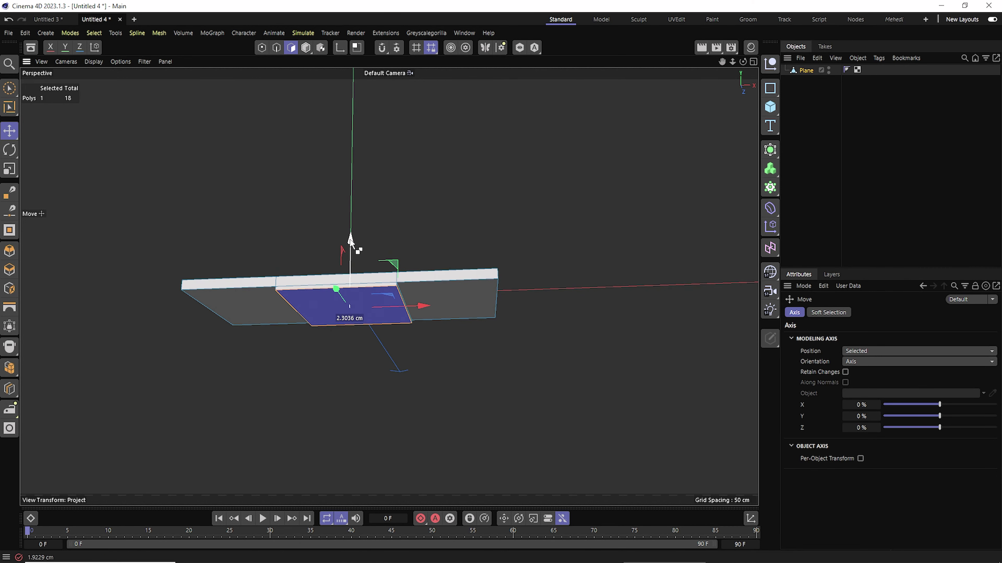
left_click_drag(350, 236, 357, 255)
Inset the bottom face twice and extend it down into a step.
right_click(357, 256)
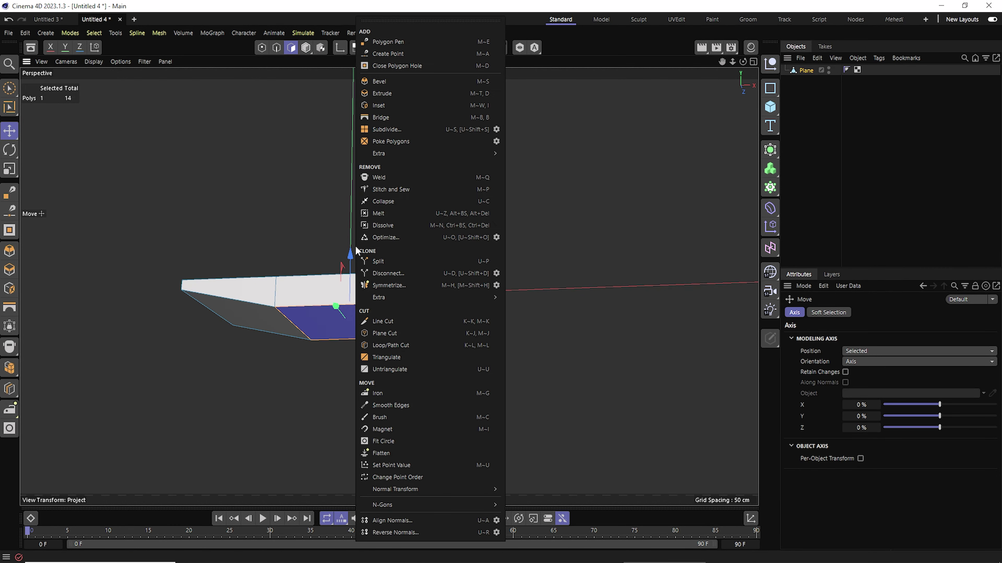
left_click(385, 112)
left_click_drag(343, 320, 348, 323, "ctrl")
left_click_drag(370, 251, 365, 267, "ctrl")
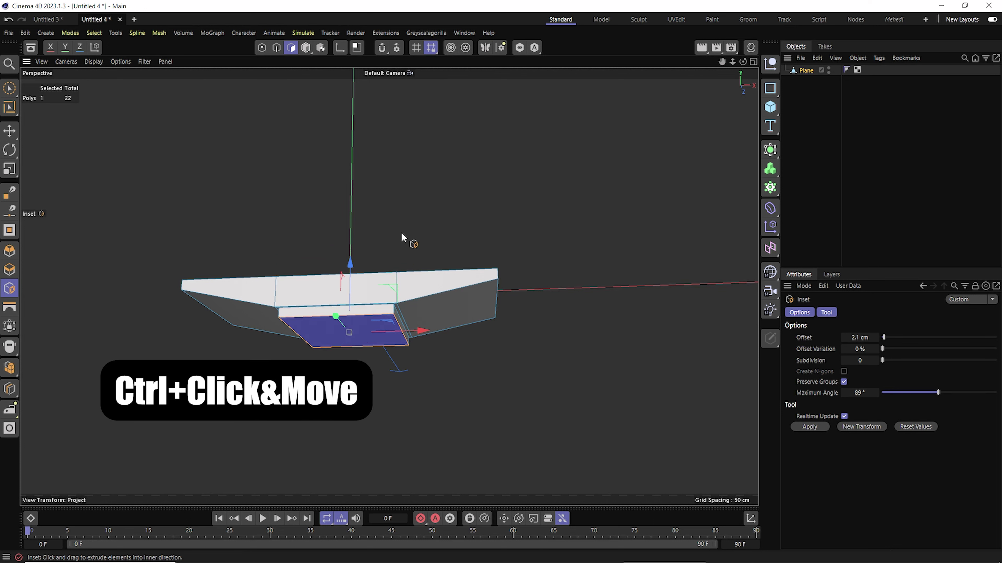
mouse_move(359, 265)
left_mouse_down("ctrl")
mouse_move(368, 258)
mouse_move(349, 316)
mouse_move(356, 331)
left_mouse_up("ctrl")
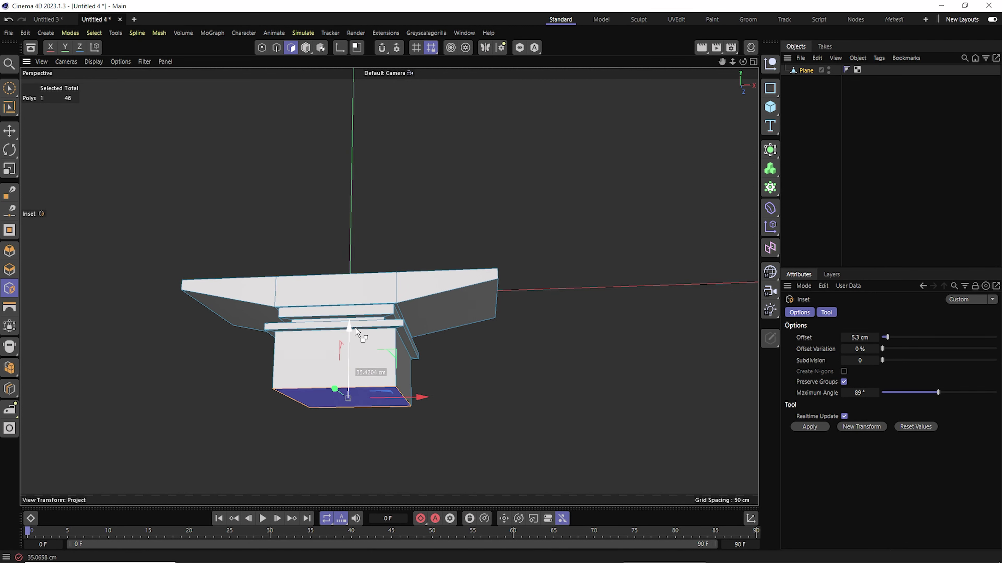
Pull the bottom face down into a tall column in Right view and taper its foot.
key("F3")
key("e")
left_click_drag(410, 272, 406, 371)
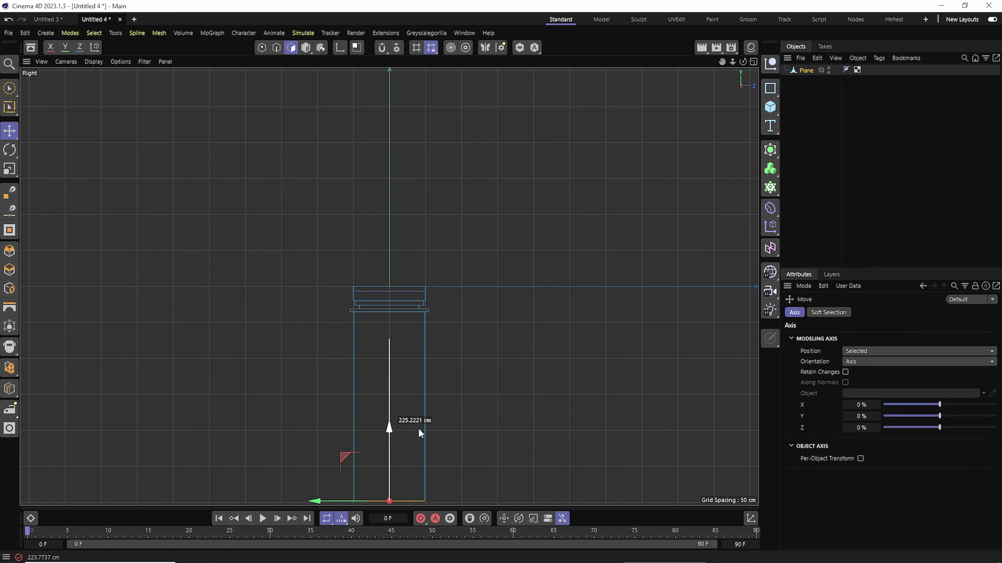
key("F1")
scroll(452, 406, "down", 5)
left_click_drag(743, 61, 459, 420)
scroll(458, 421, "up", 3)
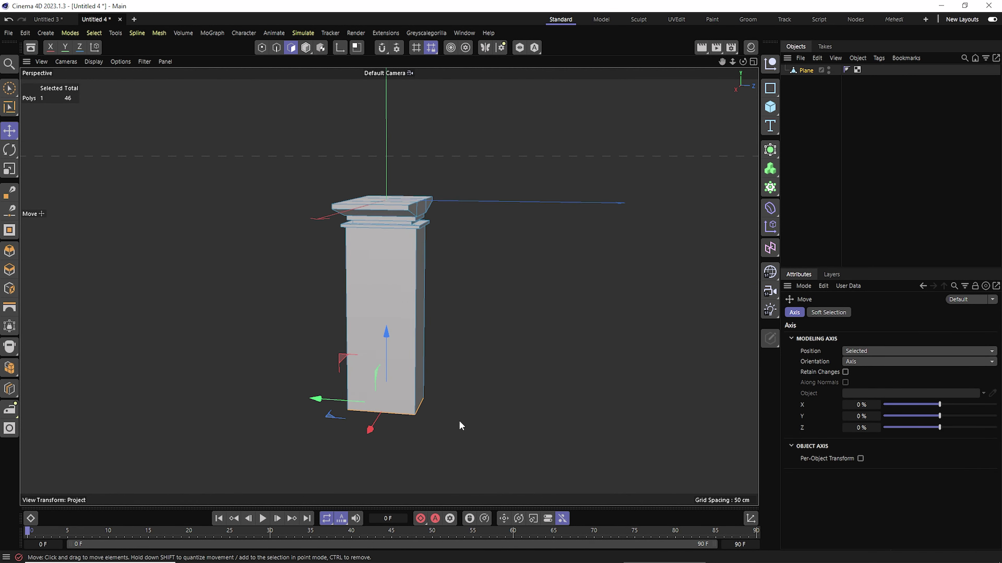
key("t")
mouse_move(335, 398)
left_mouse_down()
mouse_move(373, 427)
mouse_move(389, 286)
mouse_move(450, 225)
left_mouse_up()
Cut edge loops near both ends of the deck.
key("k")
key("l")
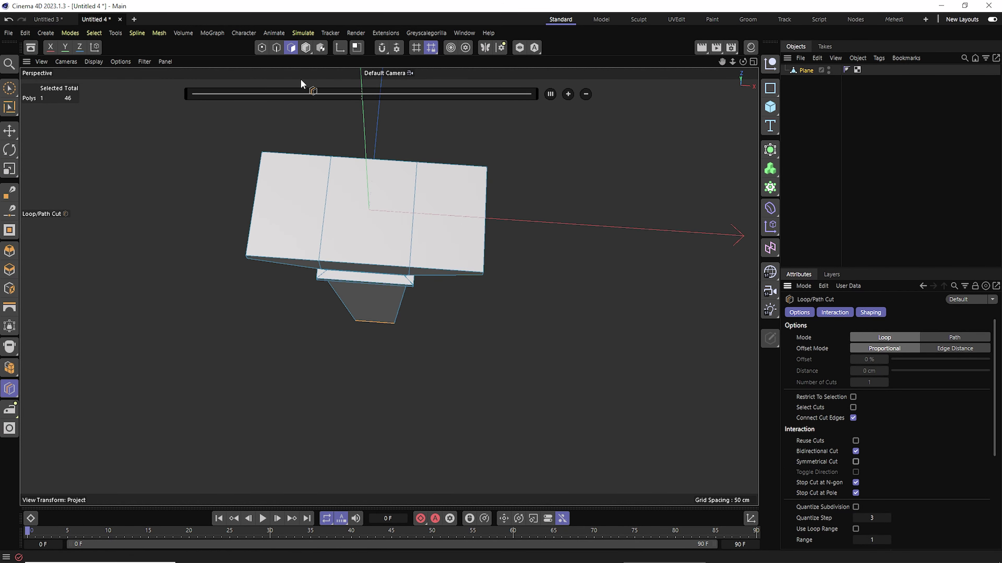
left_click(277, 48)
left_click(458, 271)
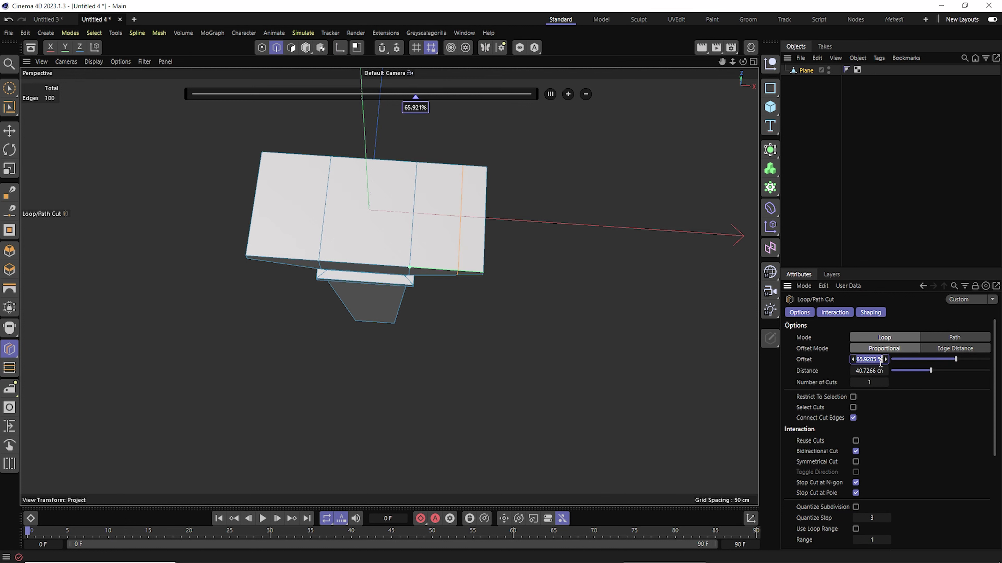
left_click(312, 268)
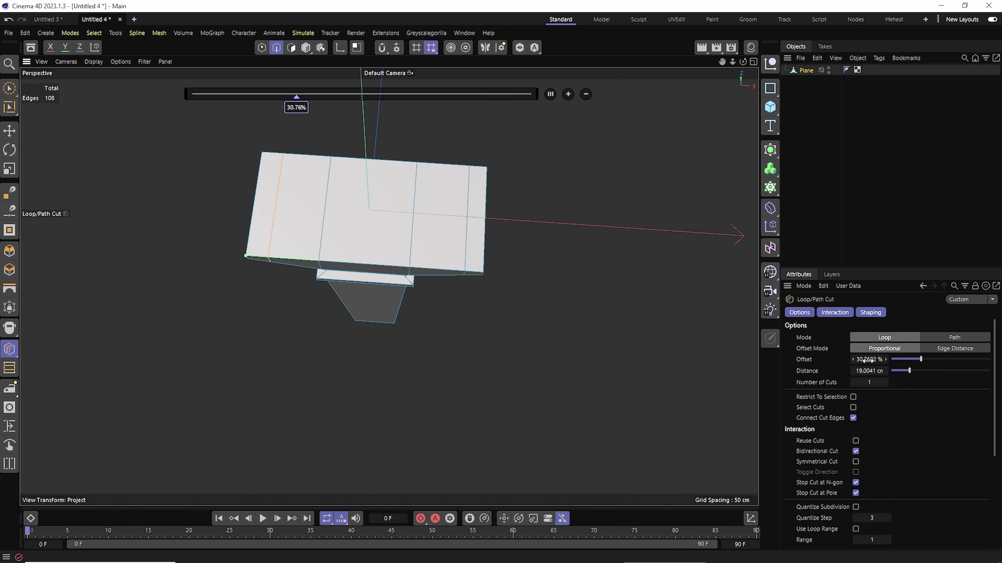
Select the two end strips and extrude them upward into walls.
key("e")
key("Return")
left_click(262, 221)
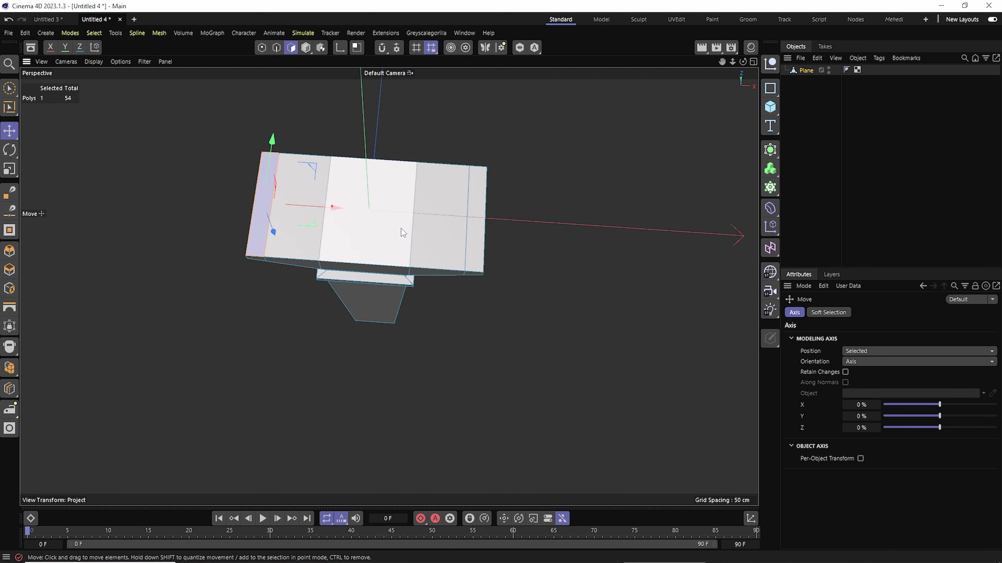
left_click(478, 247, "shift")
mouse_move(478, 247)
left_mouse_down("alt")
mouse_move(379, 138)
mouse_move(367, 99)
left_mouse_up("alt")
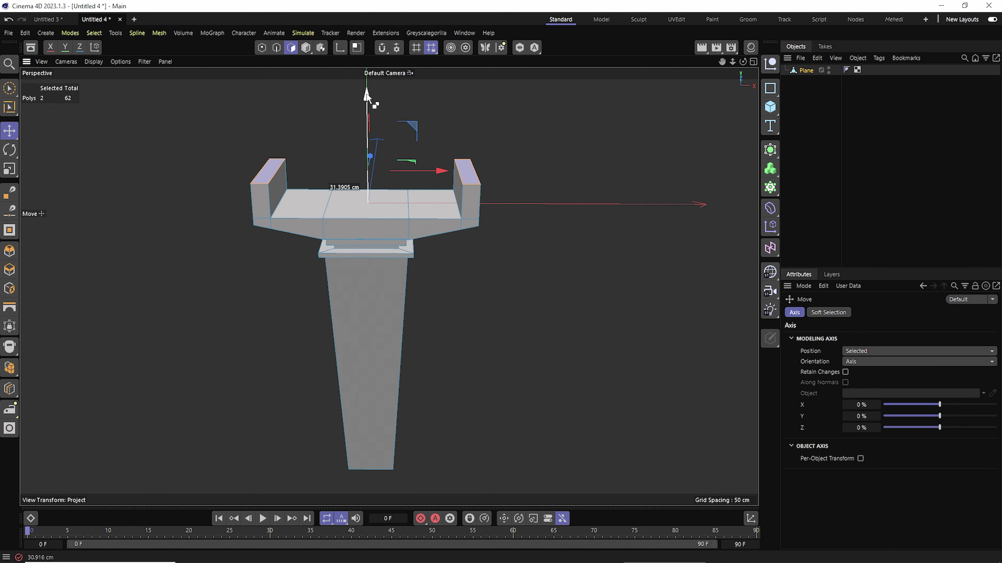
Inset both wall tops and widen them along X.
key("m")
key("w")
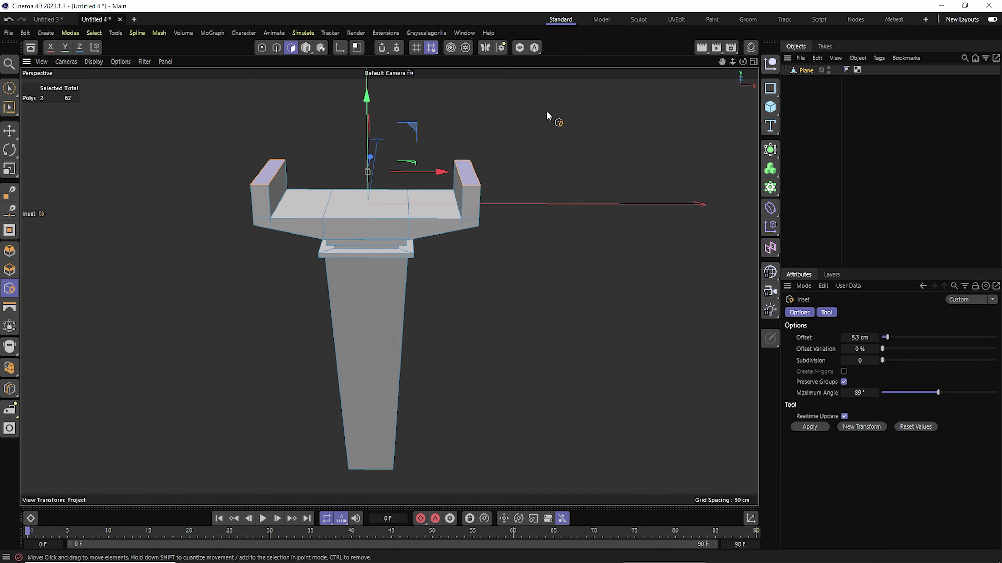
left_click_drag(548, 116, 560, 116)
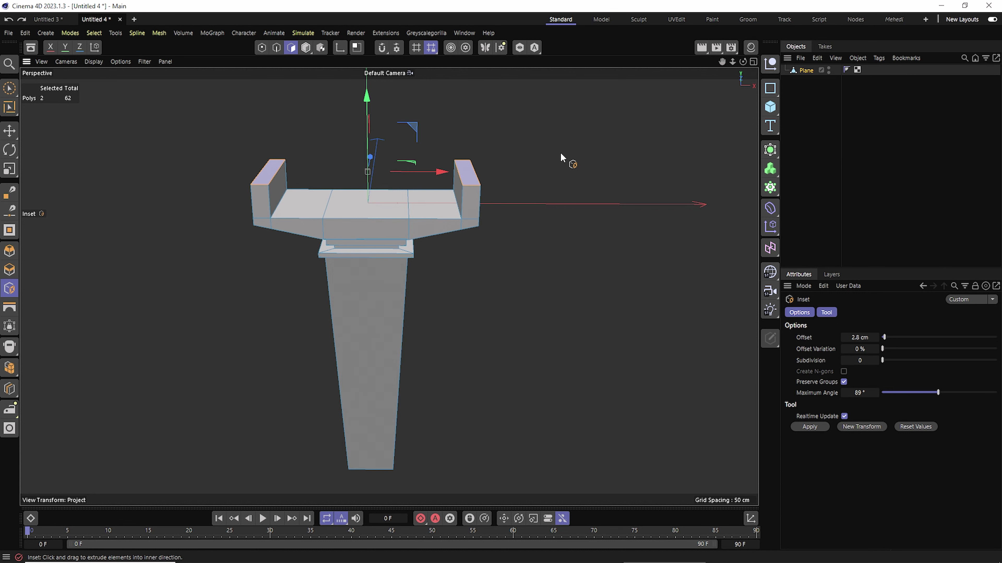
key("t")
left_click_drag(442, 172, 460, 172)
Inset the wall tops again and split the middle deck faces into an object named Road.
key("m")
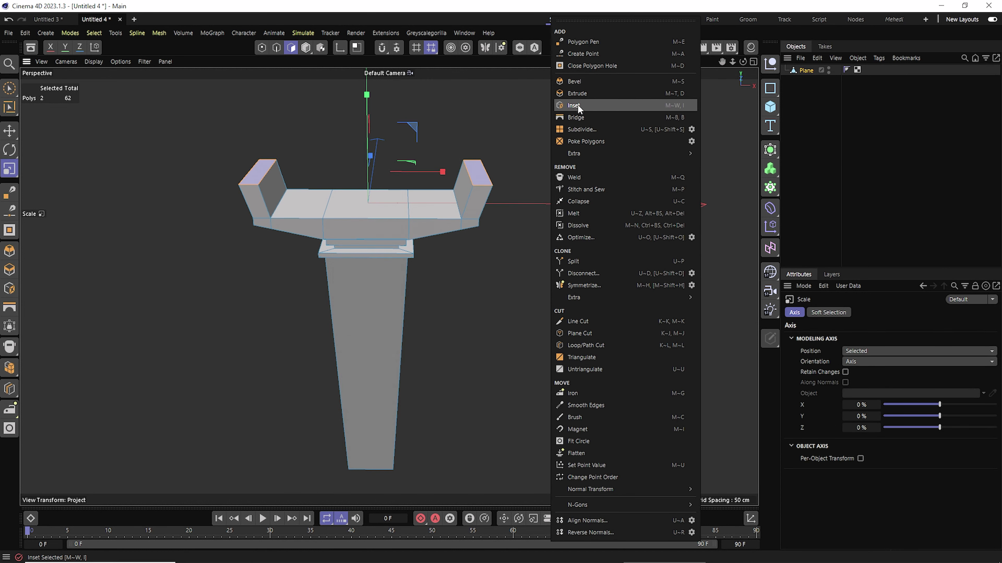
left_click(579, 106)
key("e")
left_click_drag(291, 205, 446, 206)
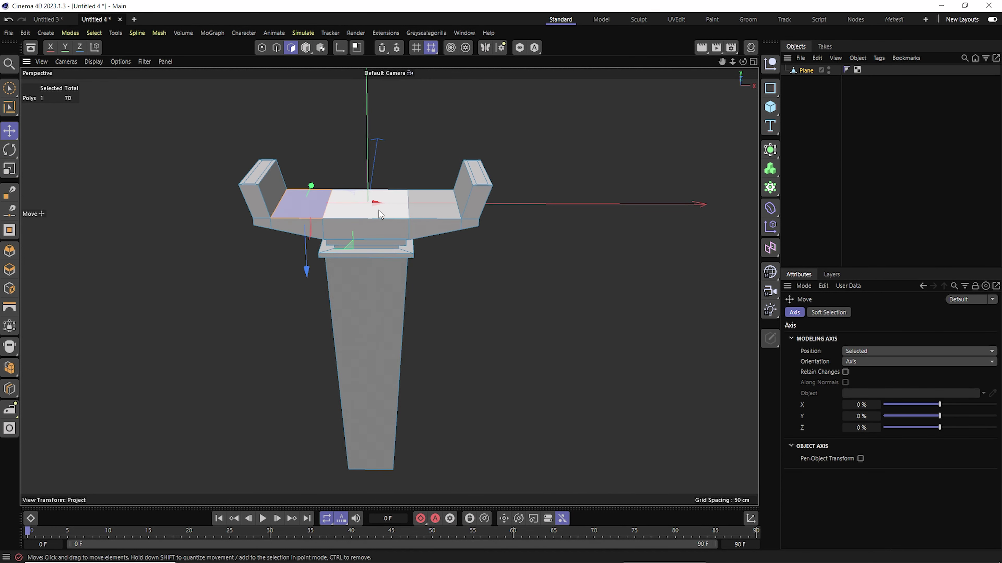
key("m")
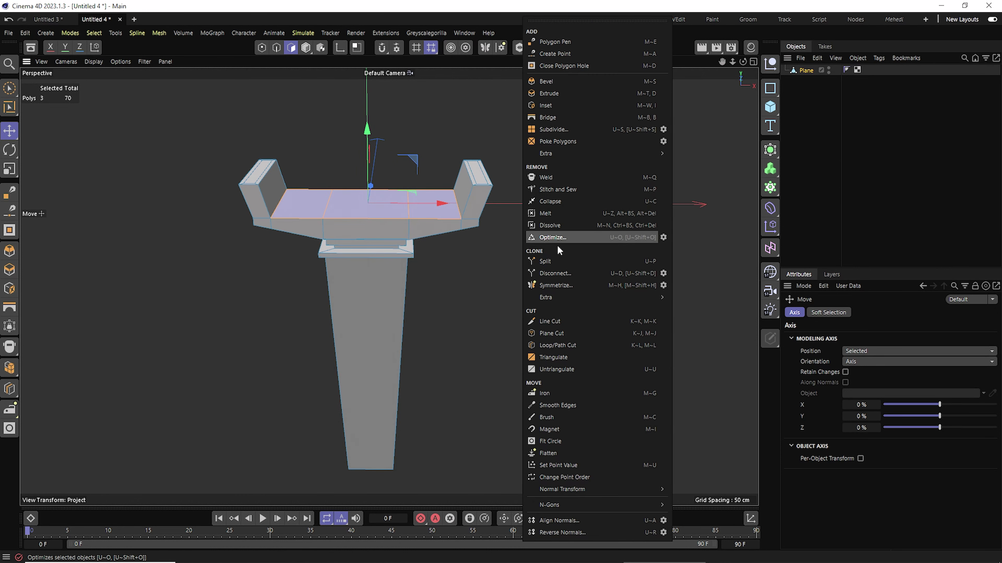
left_click(545, 262)
double_click(814, 83)
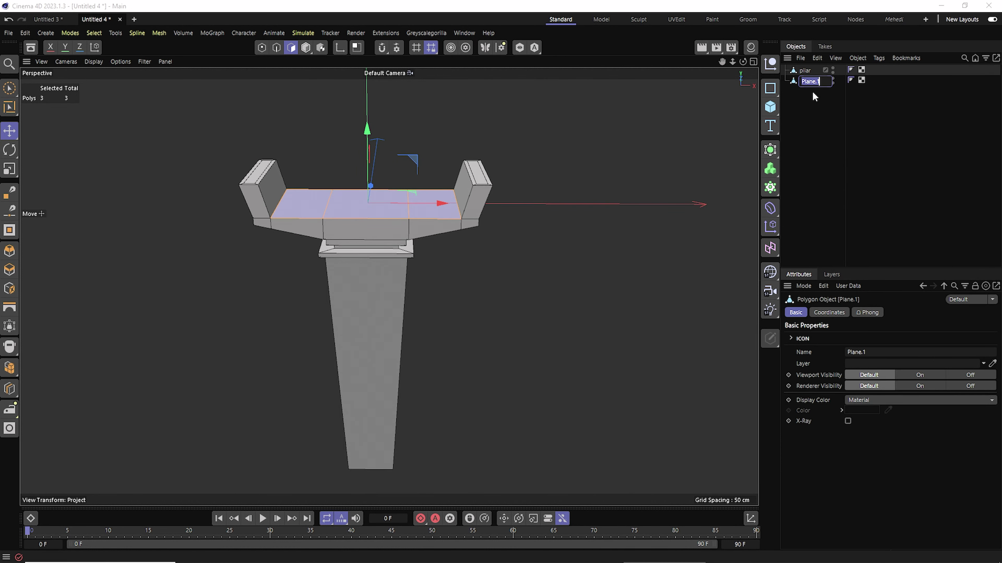
key("Return")
Dissolve Road's interior edges so it becomes a single face.
left_click(825, 126)
left_click(807, 80)
left_click(276, 48)
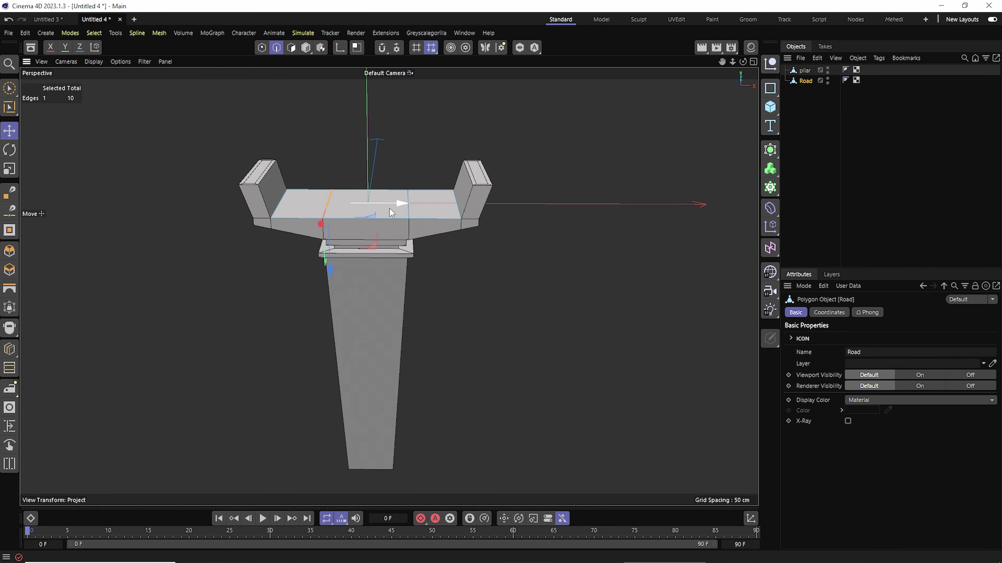
left_click(409, 211, "shift")
left_click_drag(410, 212, 409, 208, "alt")
right_click(478, 275)
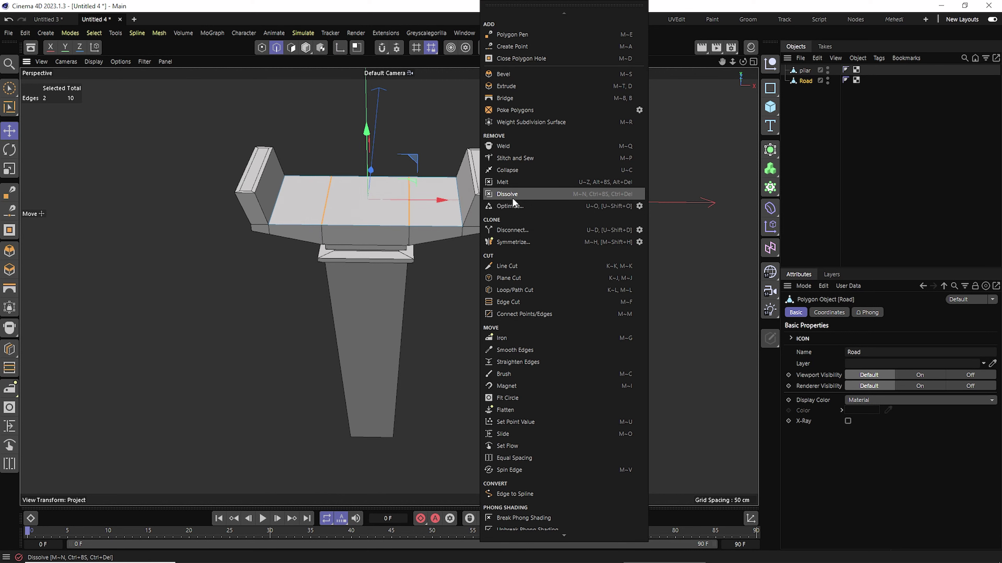
left_click(512, 202)
Stretch the Road face far lengthwise along Z in Top view.
left_click(291, 48)
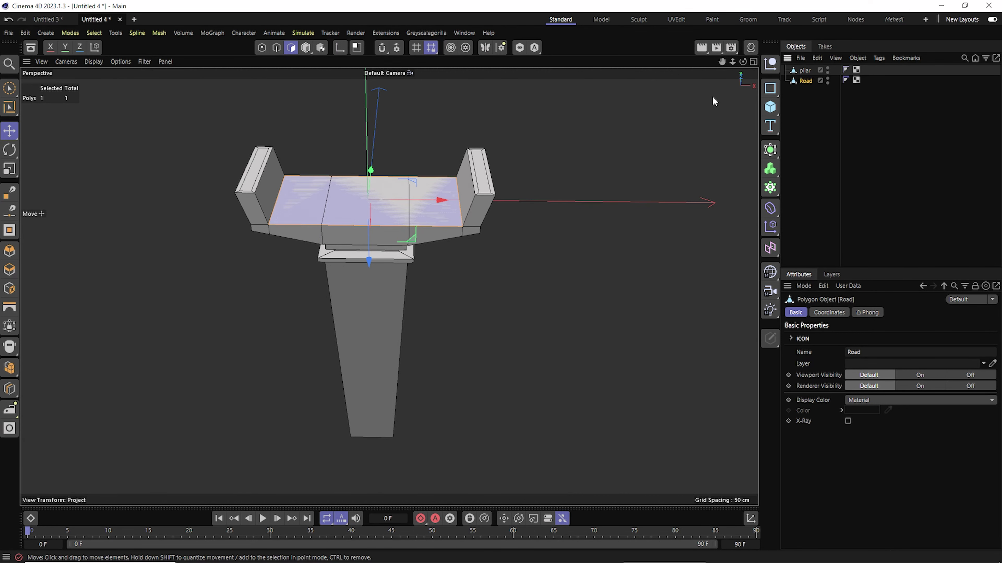
key("F2")
key("t")
left_click_drag(390, 215, 391, 166)
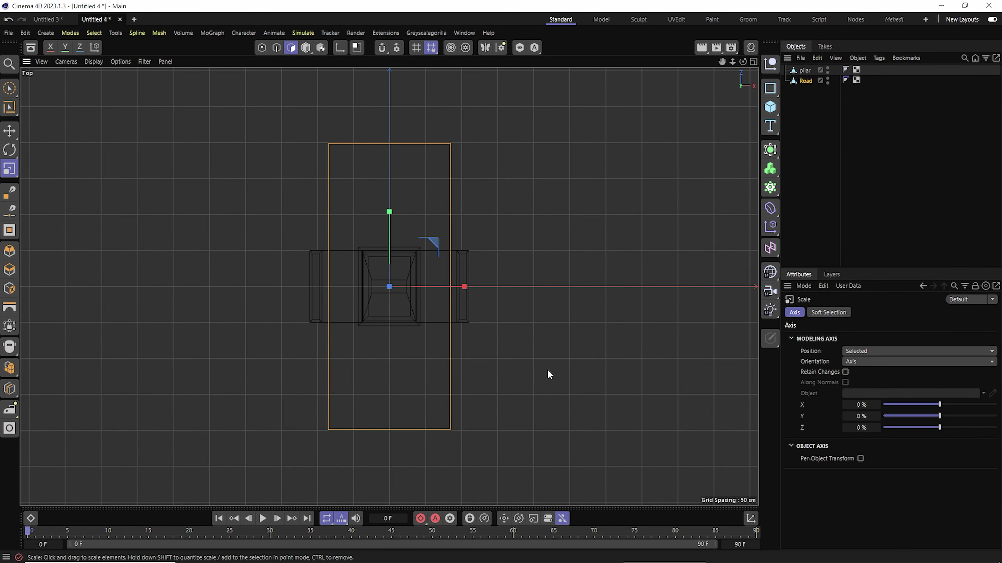
Extrude the Road face down into a slab about 10 cm thick, viewed side-on.
key("F1")
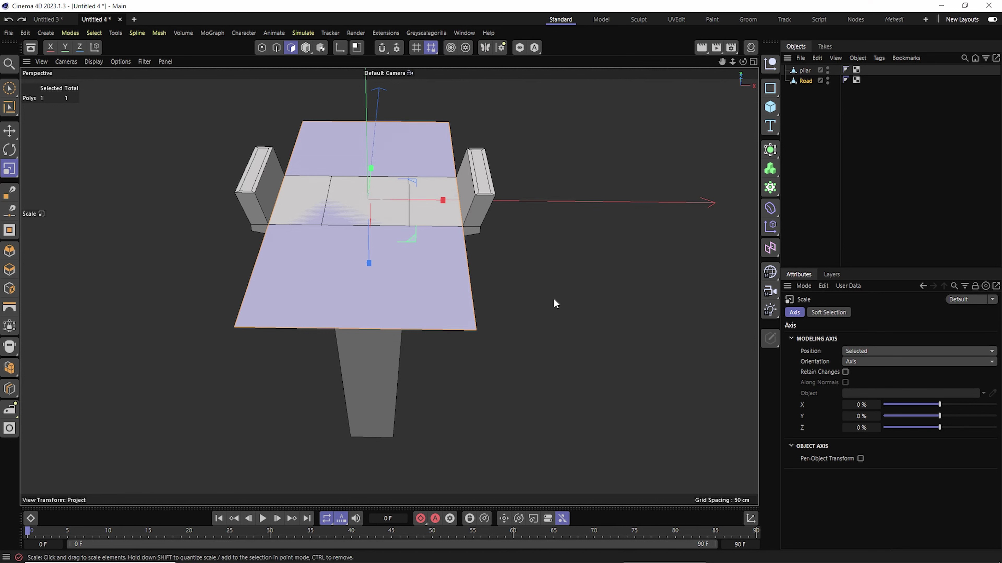
key("e")
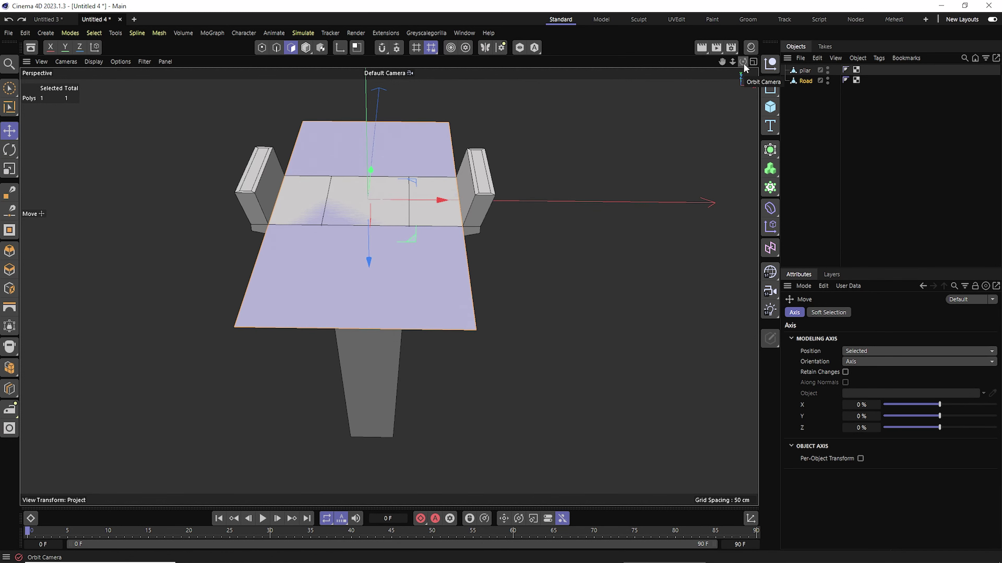
left_click_drag(743, 62, 745, 95)
left_click_drag(377, 303, 375, 296, "ctrl")
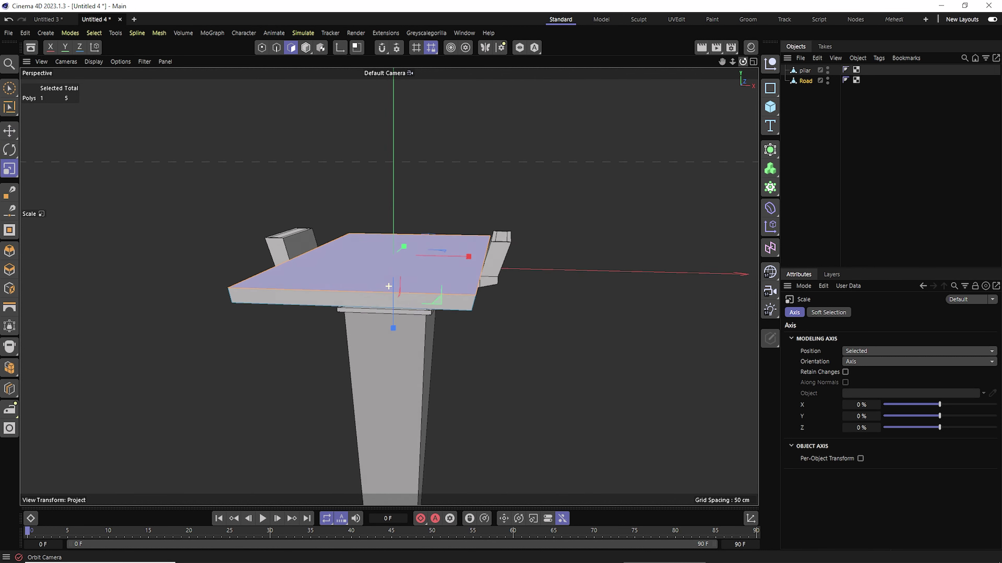
left_click_drag(452, 225, 460, 275, "alt")
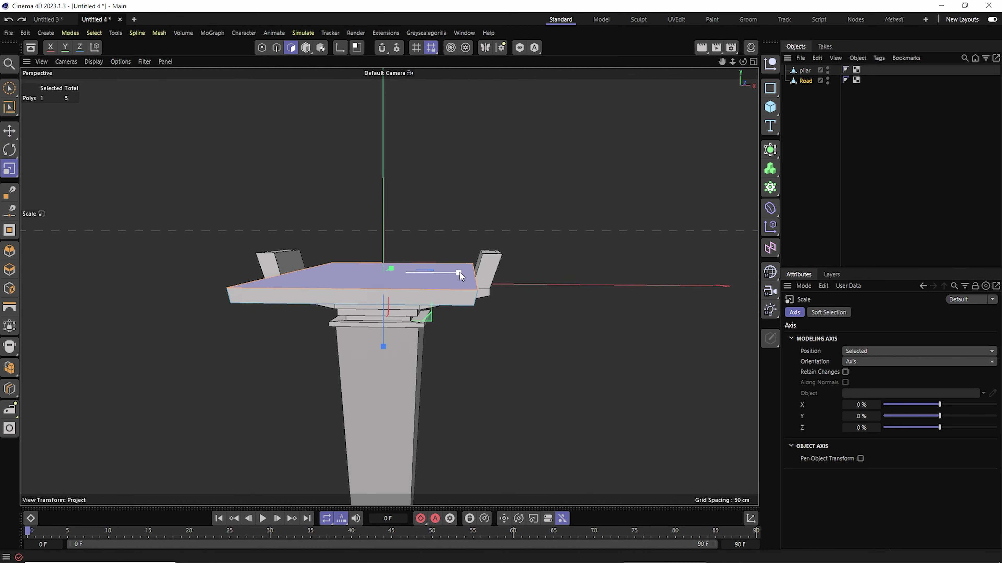
Loop-cut both slab edges and extrude the two edge strips up into slightly scaled walls.
key("k")
key("l")
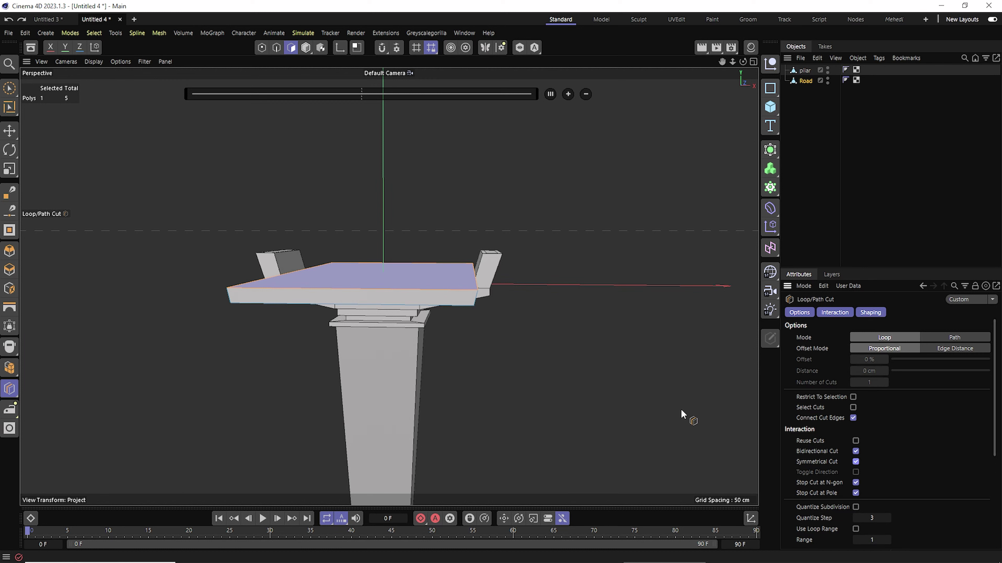
left_click(461, 295)
key("e")
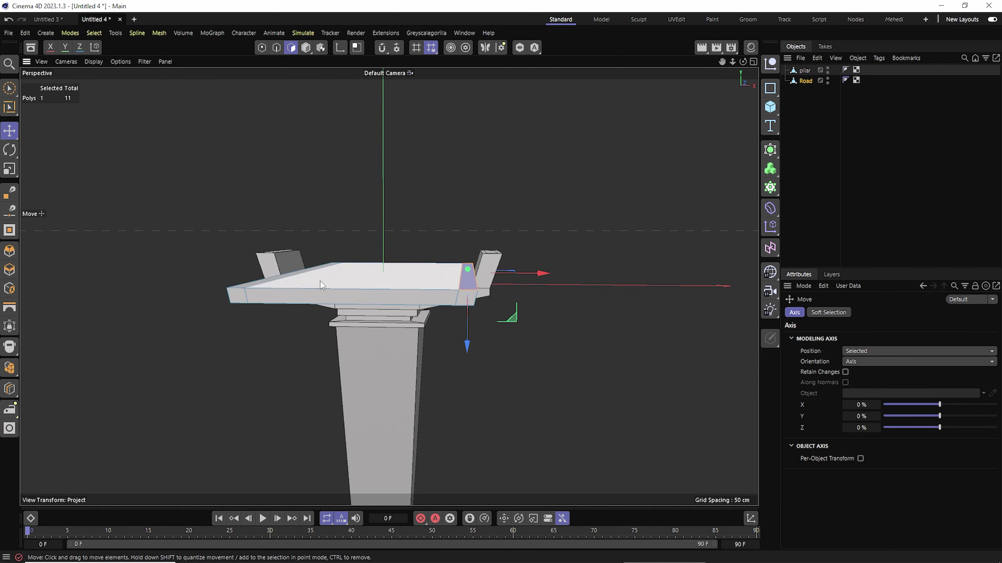
left_click(282, 278, "shift")
left_click_drag(387, 186, 387, 162, "ctrl")
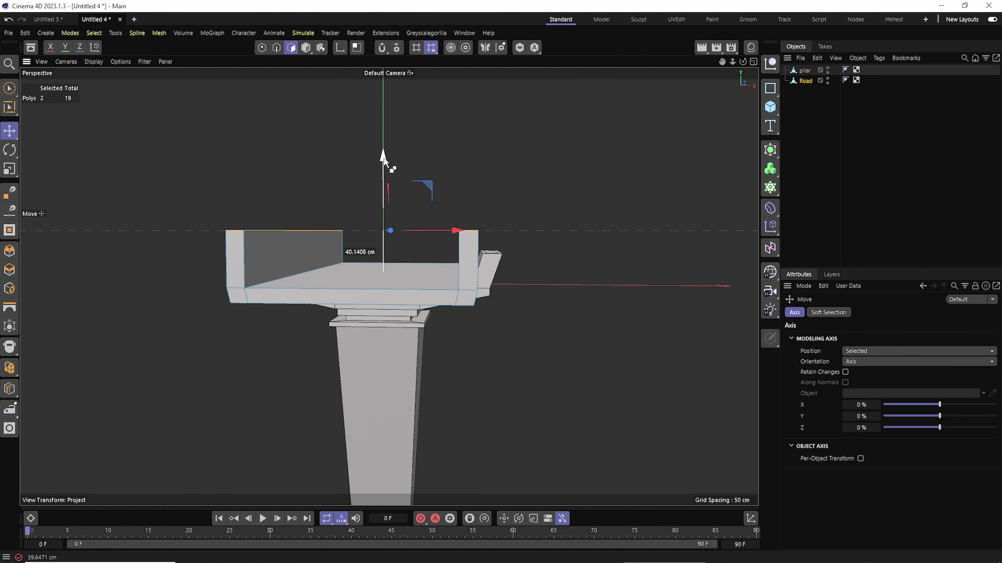
key("t")
left_click_drag(461, 237, 537, 161, "alt")
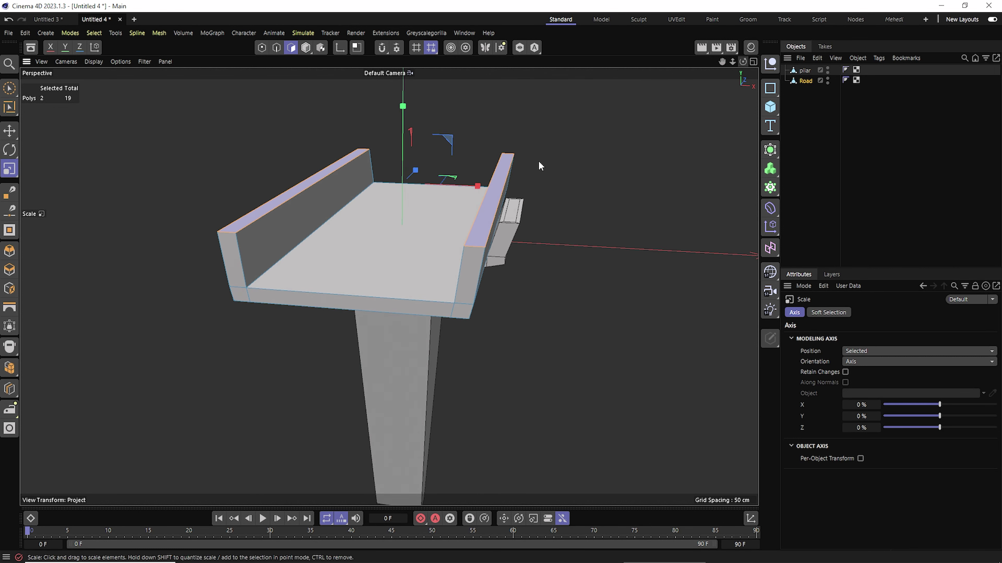
left_click_drag(478, 187, 481, 187)
Inset the road's top face by about 3 cm.
key("i")
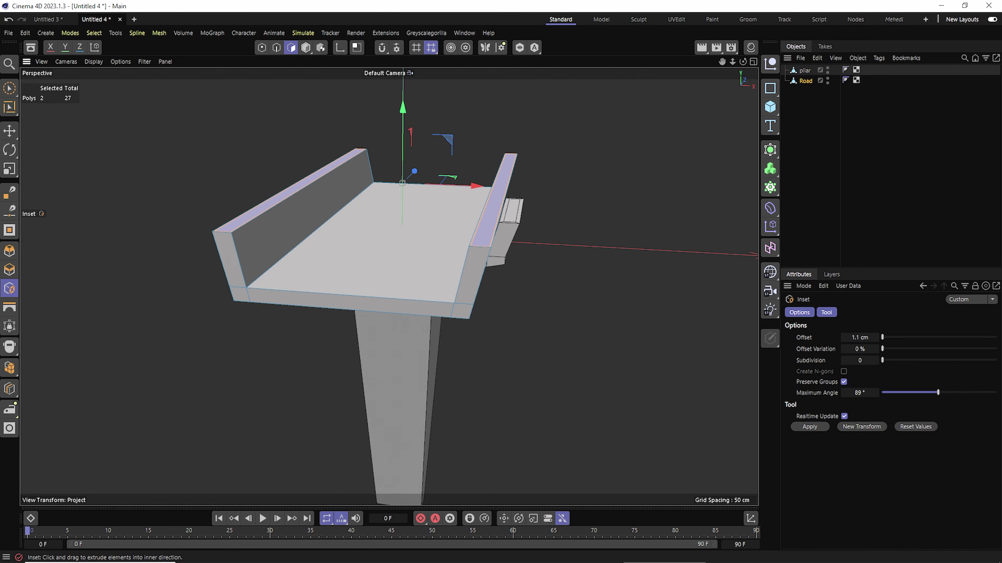
key("space")
left_click(465, 213)
right_click(598, 166)
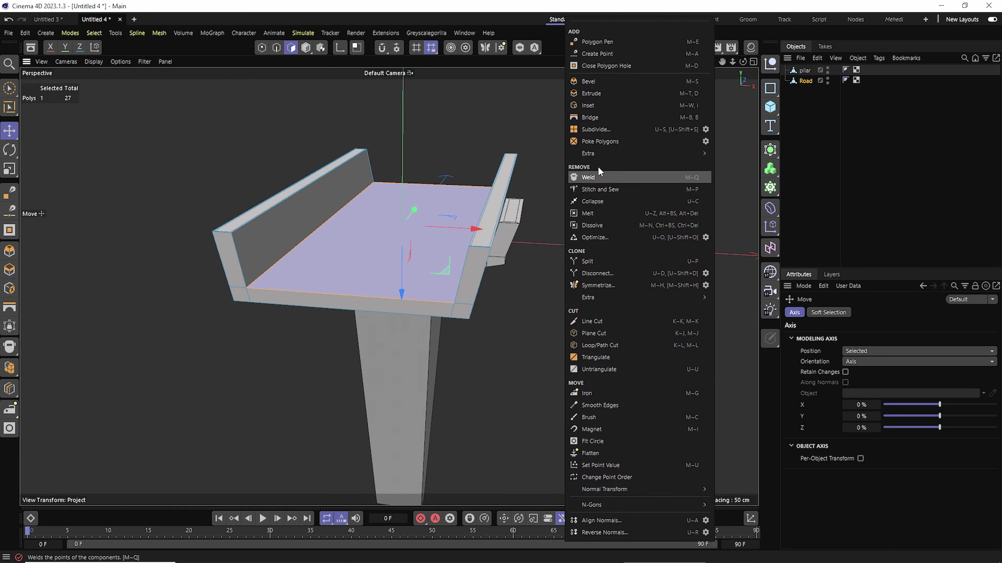
left_click(617, 173)
left_click_drag(401, 290, 402, 292)
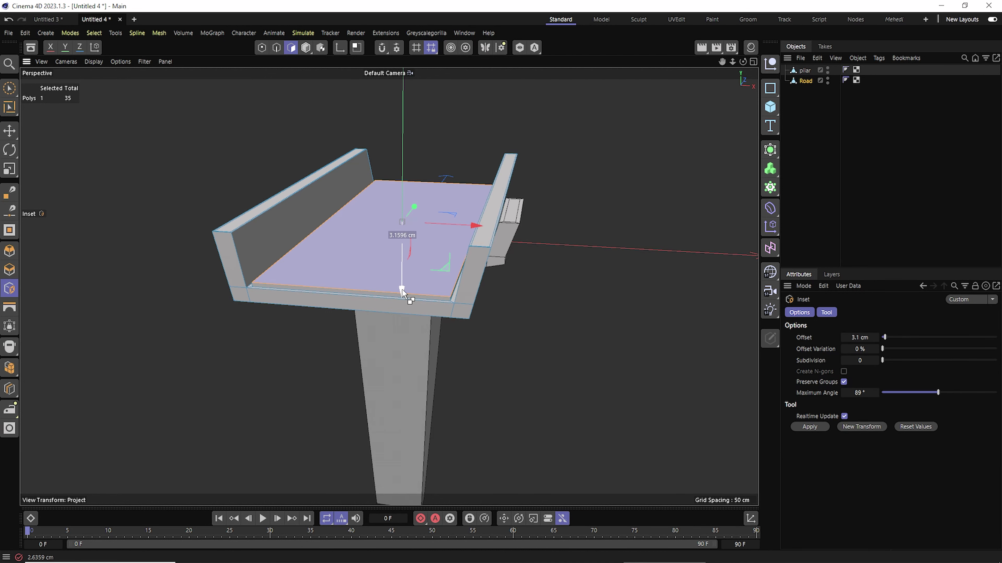
key("e")
left_click(599, 326)
left_click_drag(744, 61, 732, 61)
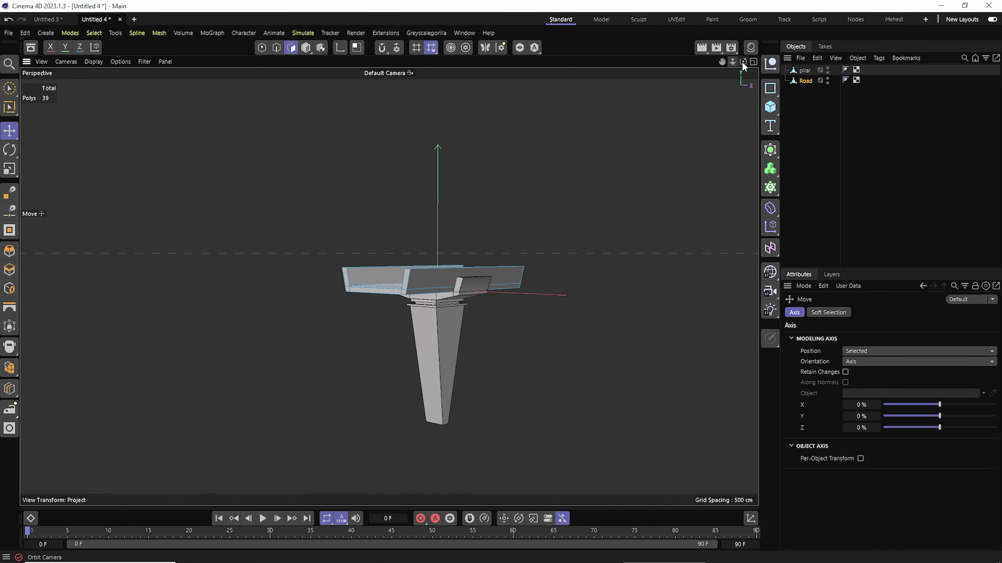
Add a Bevel deformer under pilar instead of Road, then view it from Top.
left_click(773, 216)
left_click(812, 529)
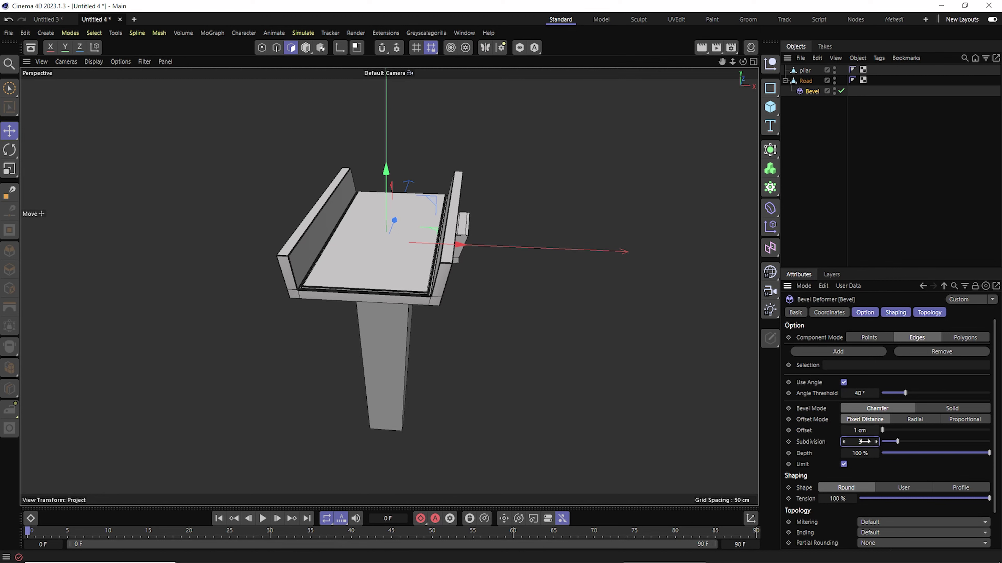
key("ctrl+z")
left_click(770, 208)
left_click(826, 526)
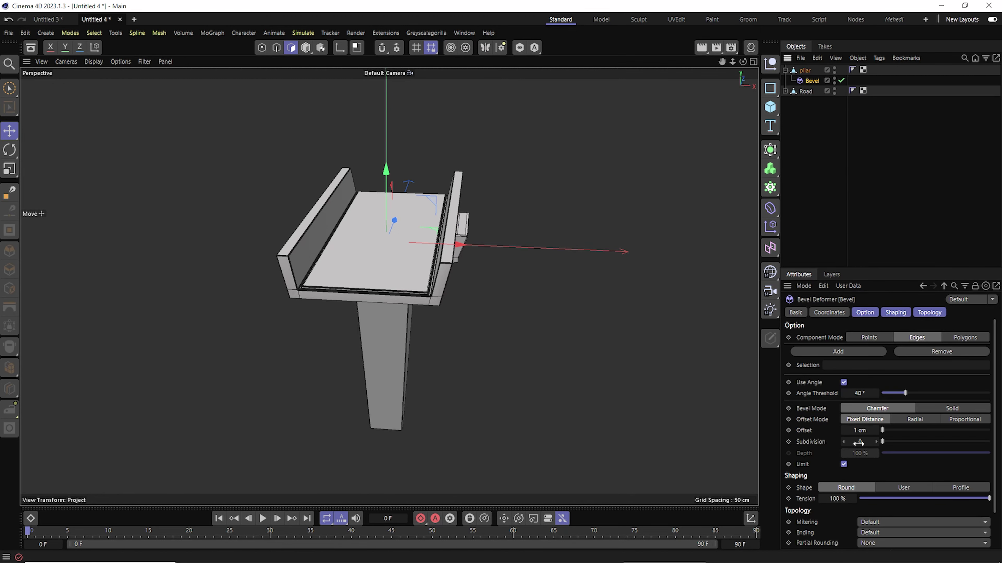
left_click_drag(741, 67, 694, 169)
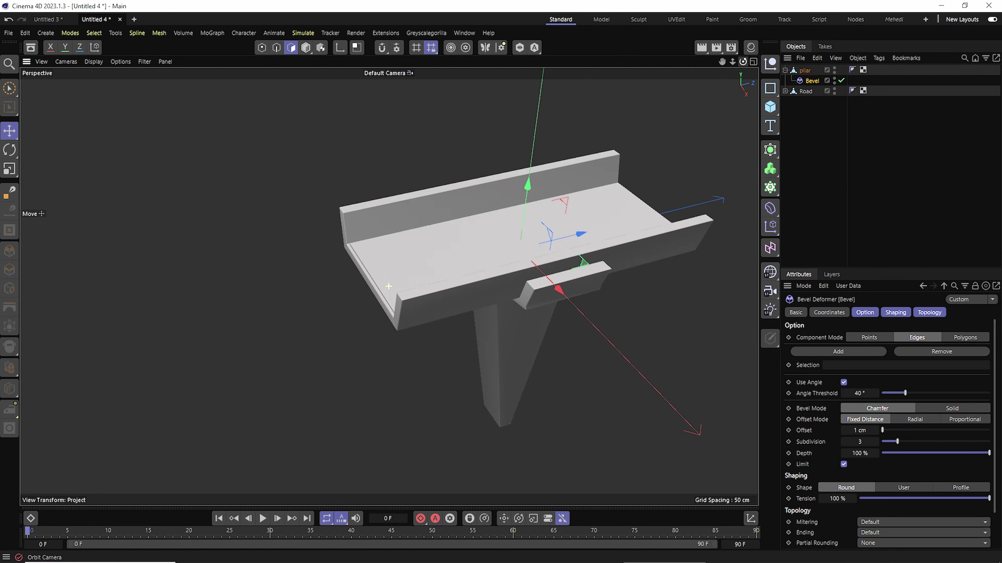
key("F2")
left_click_drag(732, 61, 729, 62)
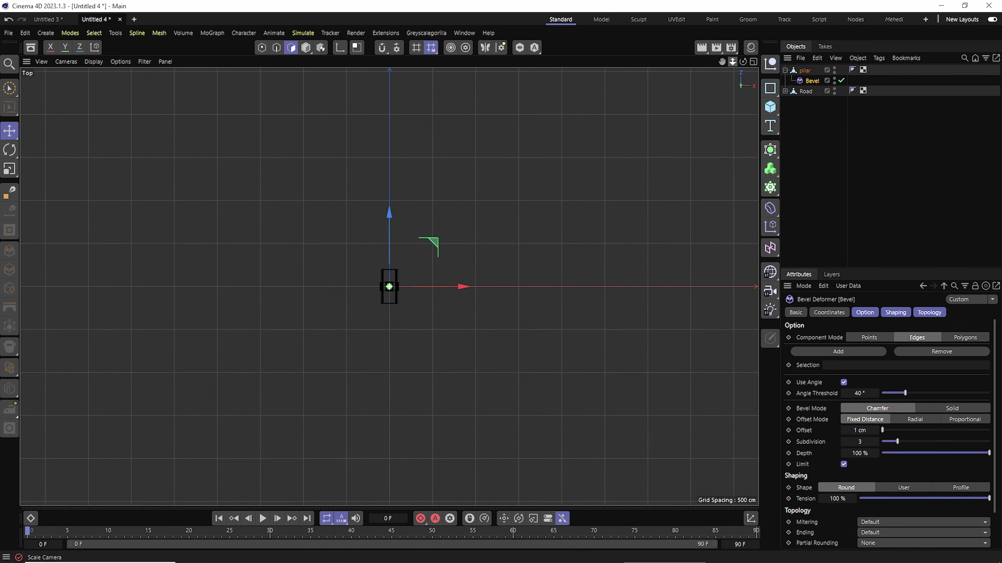
Draw a spline around the bridge piece with the Spline Pen in Top view.
left_click(261, 48)
left_click(10, 193)
left_click(57, 210)
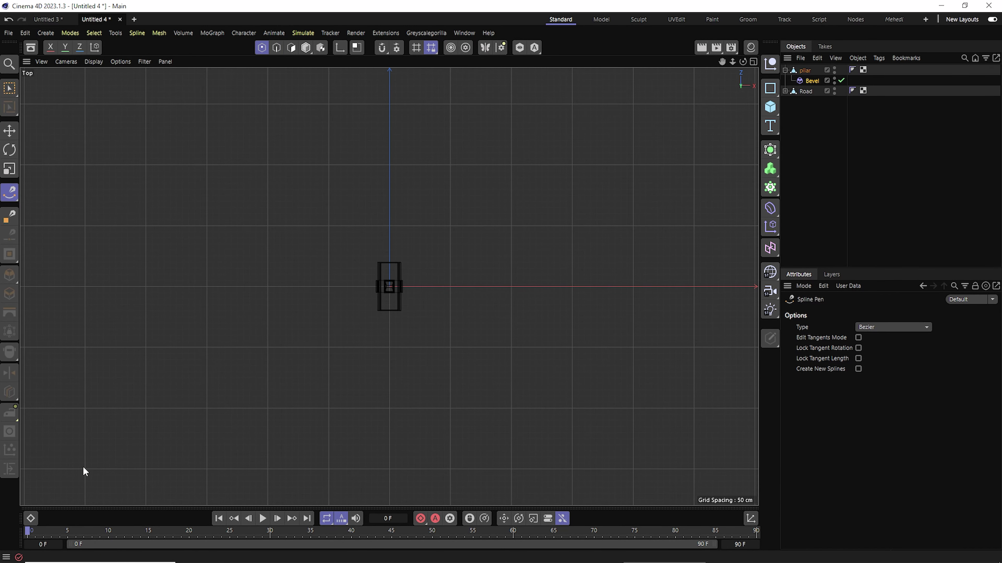
left_click(83, 467)
left_click(146, 286)
left_click(328, 410)
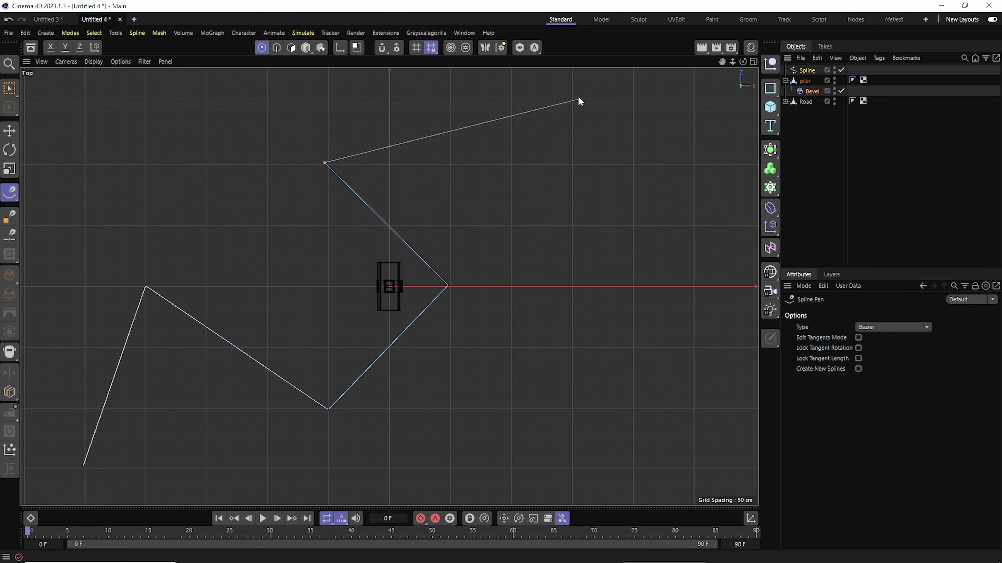
Select all spline points and apply Soft Interpolation.
key("space")
left_click_drag(118, 257, 186, 315)
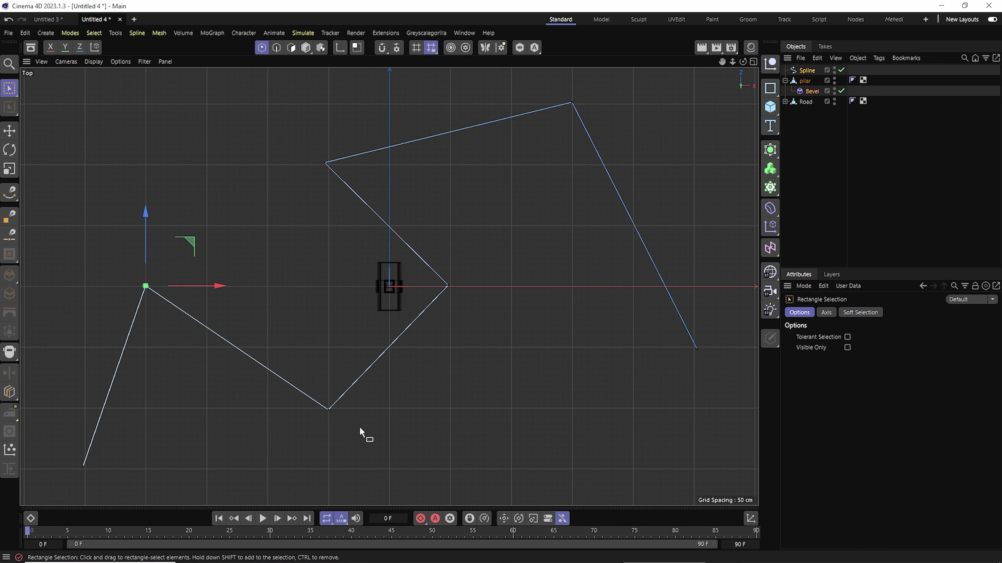
left_click_drag(283, 369, 353, 447, "shift")
left_click_drag(510, 77, 624, 137)
right_click(554, 130)
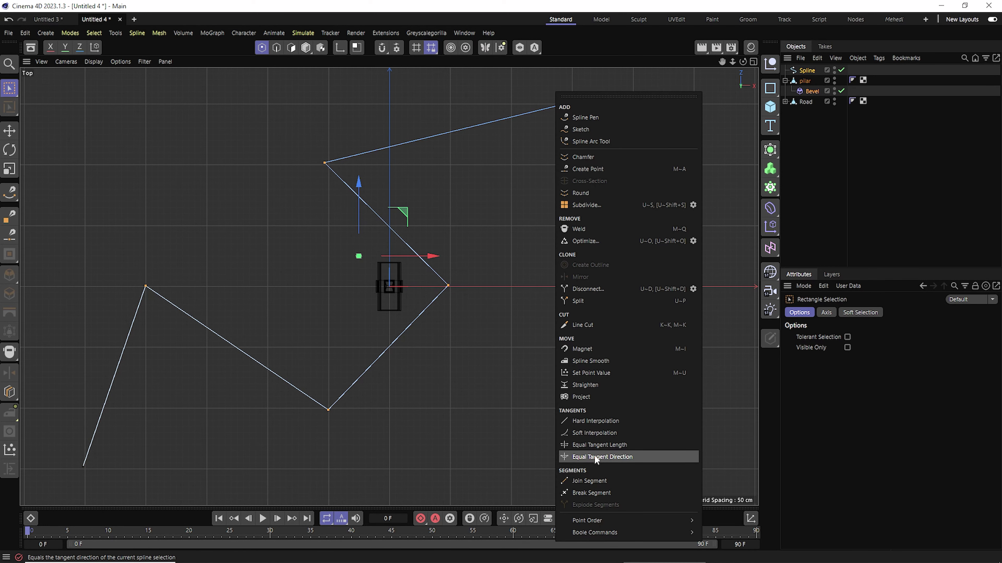
left_click(600, 435)
Rename the spline Road Map and frame the whole scene in perspective view.
double_click(809, 70)
type("Road Map")
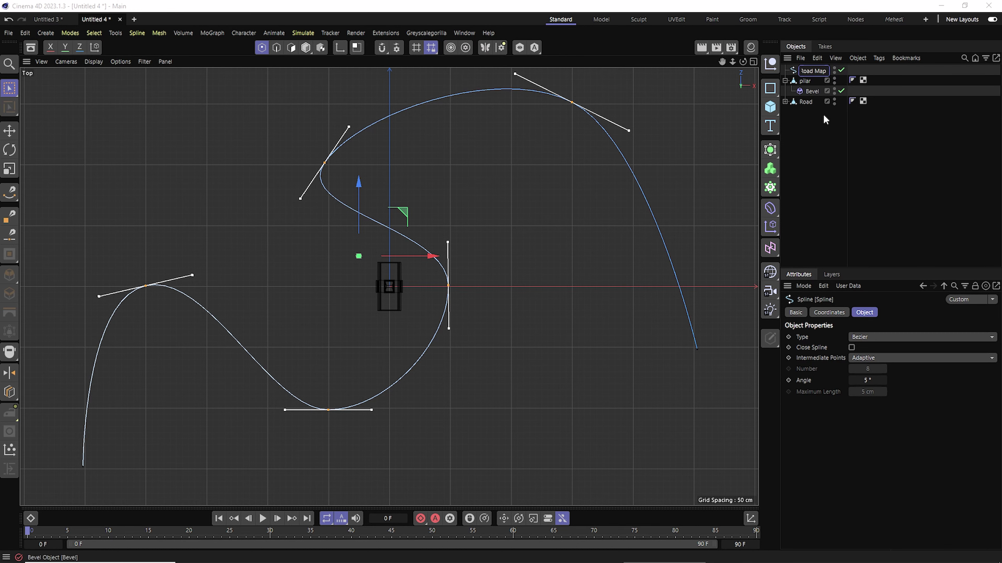
left_click(815, 130)
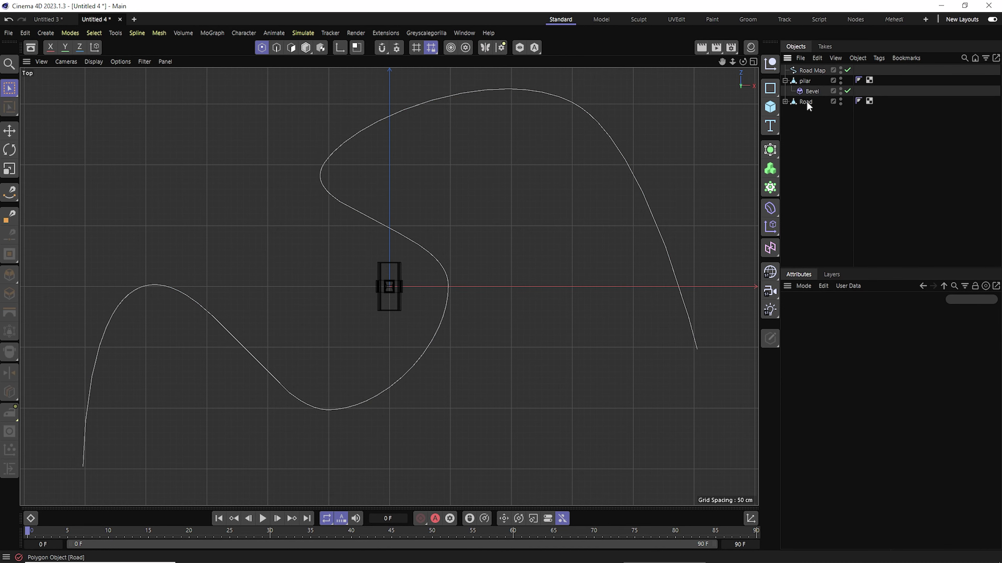
left_click(808, 70)
key("F1")
key("h")
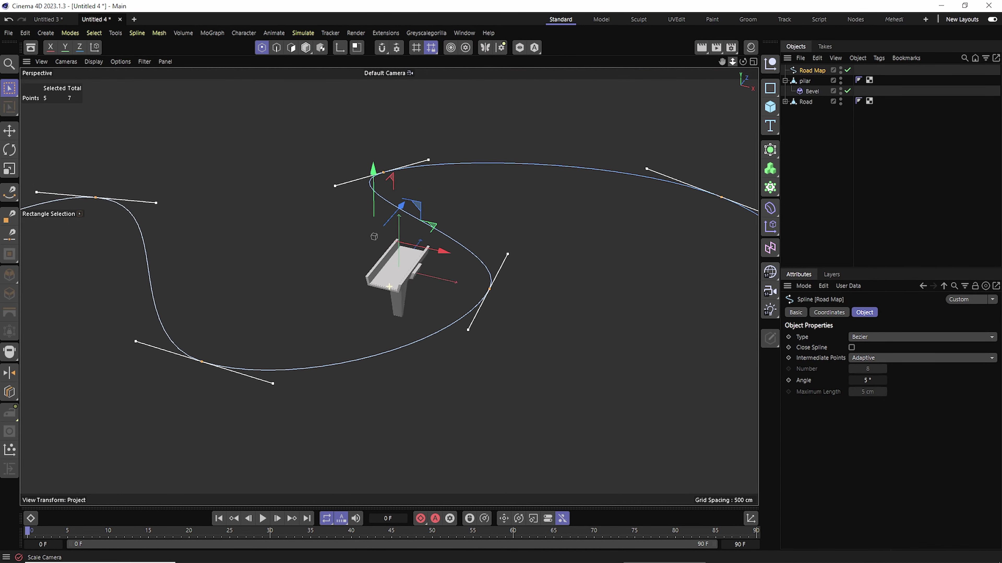
left_click(828, 134)
left_click(785, 81)
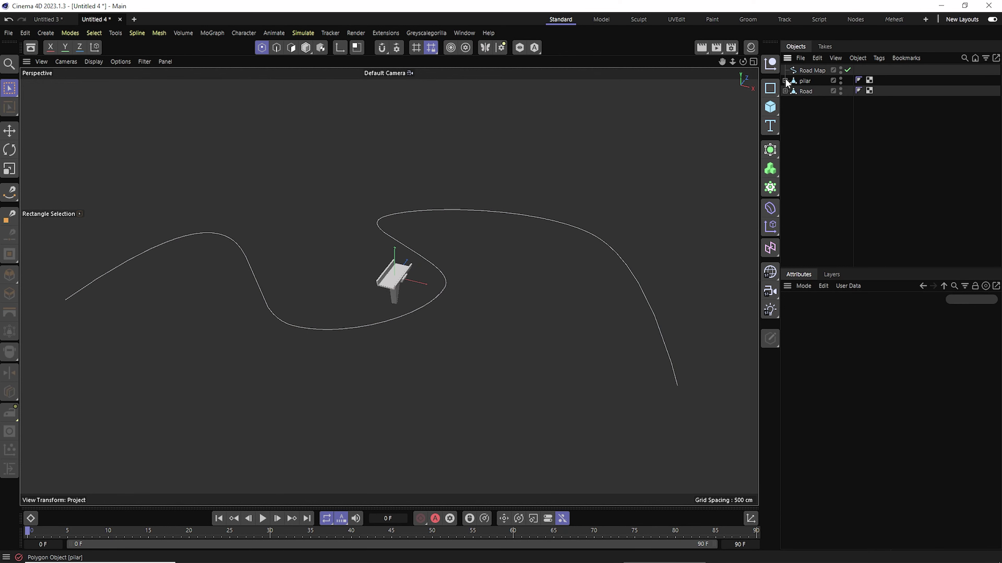
Clone the road piece in a single-column Cloner with 411 cm spacing.
left_click(772, 190, "alt")
left_click_drag(833, 408, 826, 408)
left_click(846, 433)
type("0")
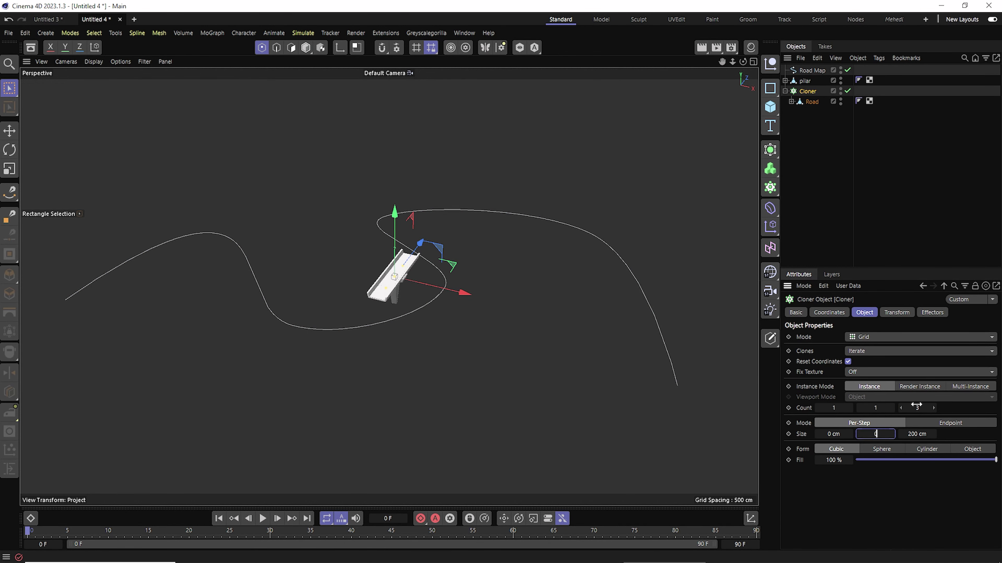
key("F2")
scroll(586, 331, "up", 5)
left_click_drag(900, 434, 901, 437)
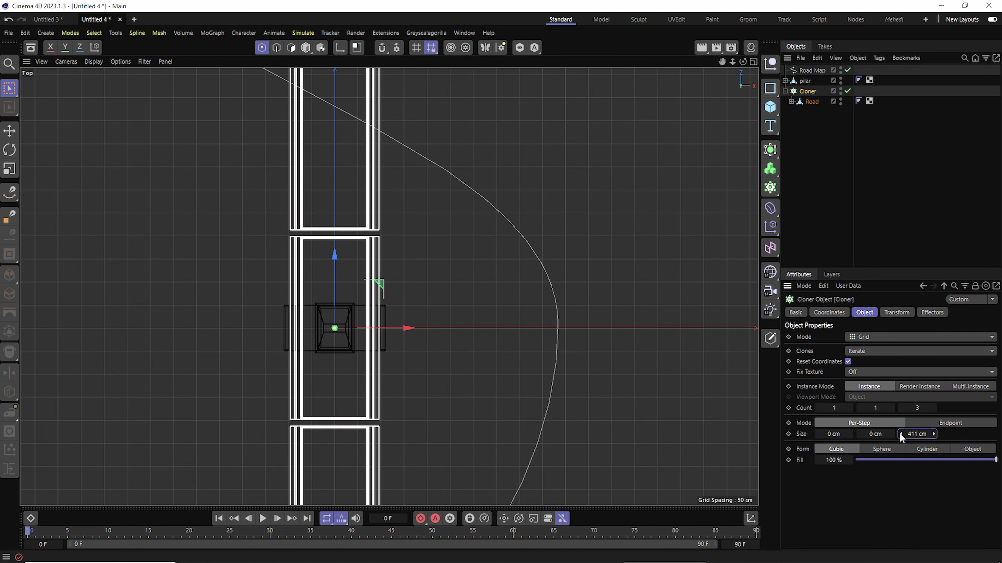
key("F1")
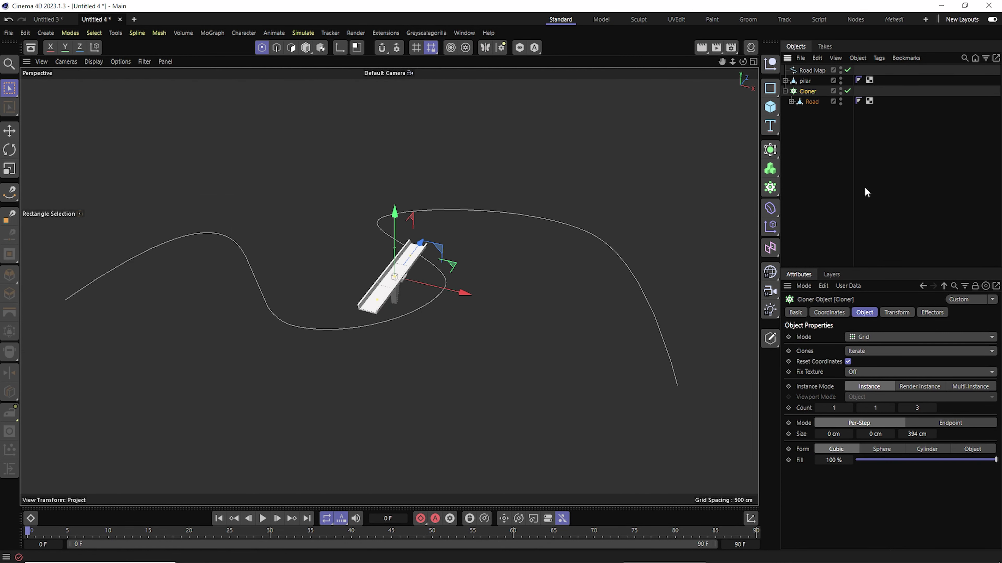
Group the Cloner under a null and add a Spline Wrap along Road Map's length axis.
key("alt+g")
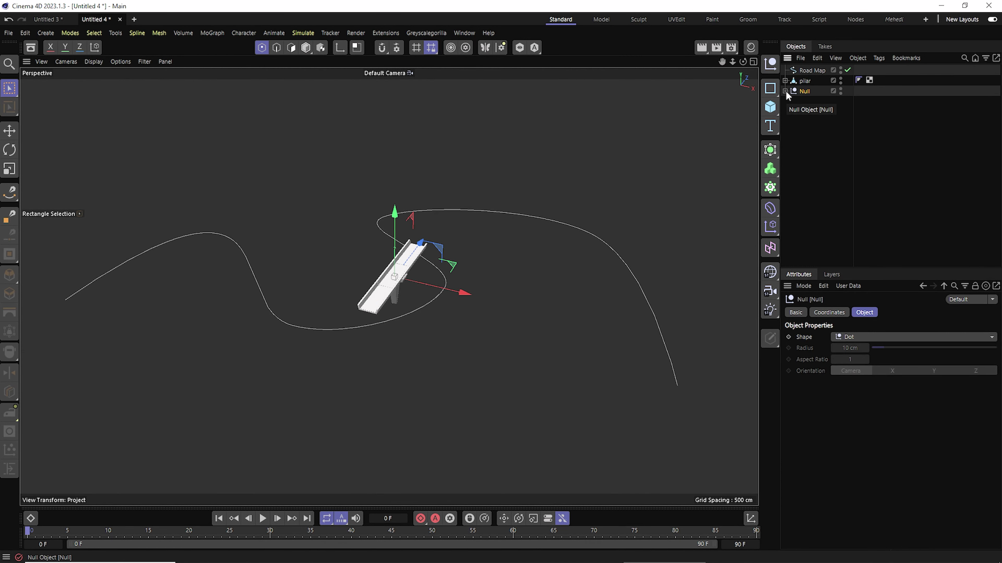
left_click(771, 208)
left_click(827, 453)
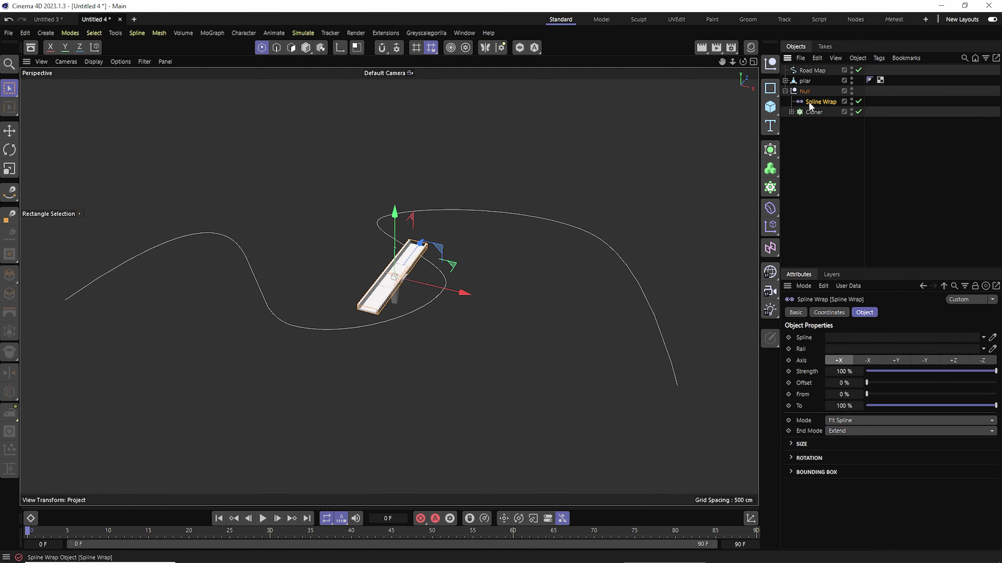
left_click_drag(806, 71, 855, 338)
left_click(953, 360)
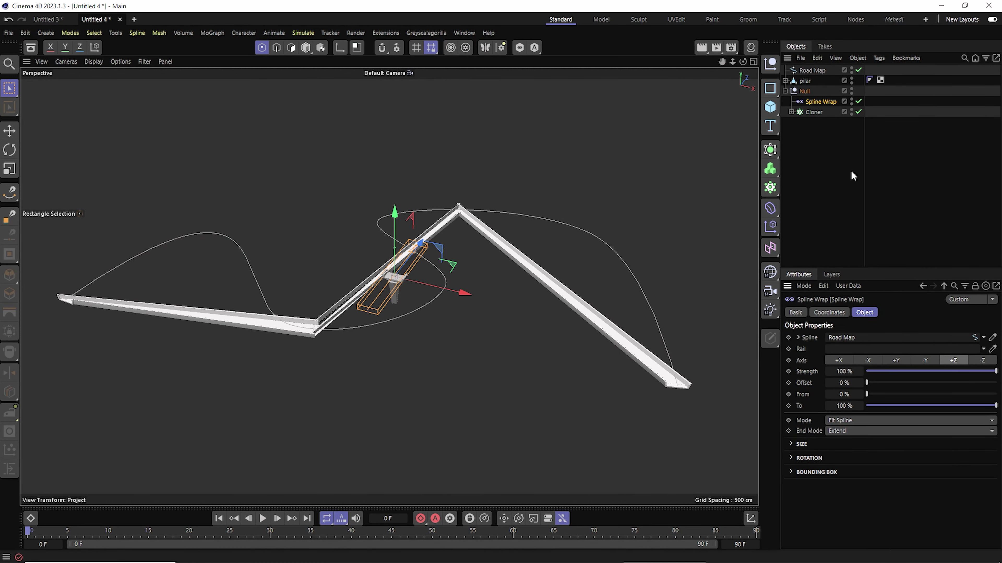
left_click(838, 154)
Temporarily disable the Spline Wrap and Cloner and select the single Road object.
left_click(858, 102)
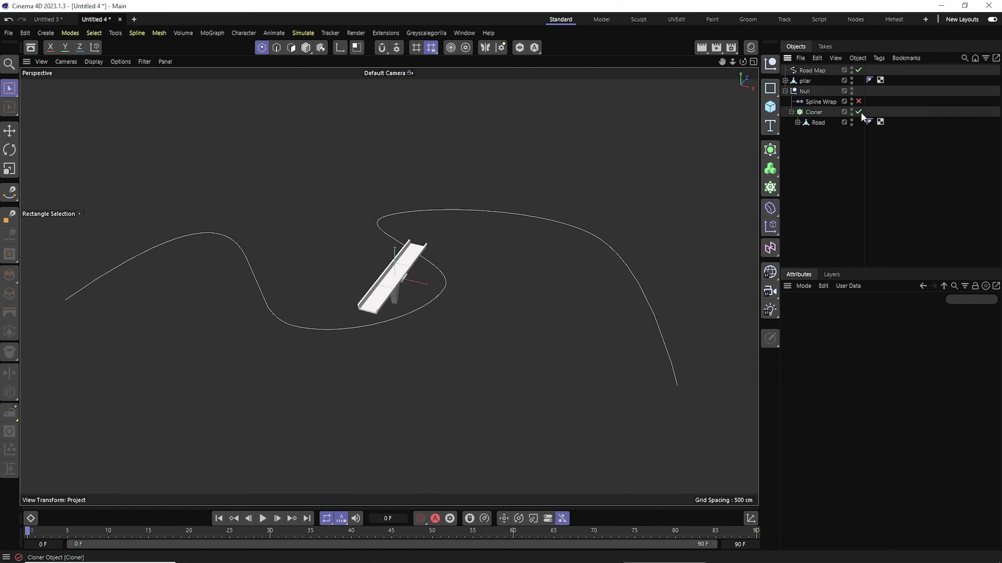
left_click(858, 112)
key("h")
left_click(797, 122)
left_click(858, 133)
left_click(819, 123)
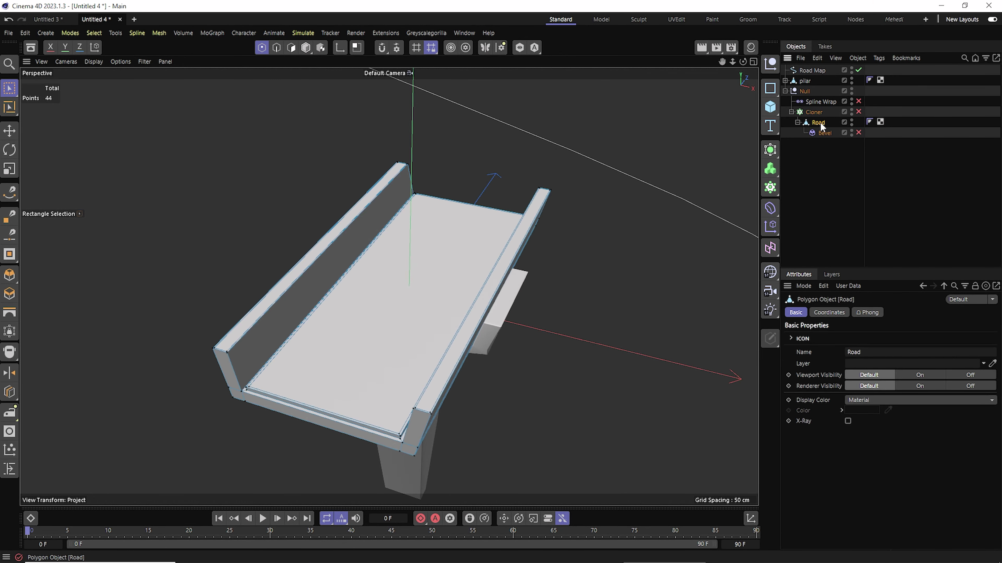
Slice the road with 100 edge-loop cuts and re-enable its bevel deformer.
left_click(277, 48)
key("k")
key("l")
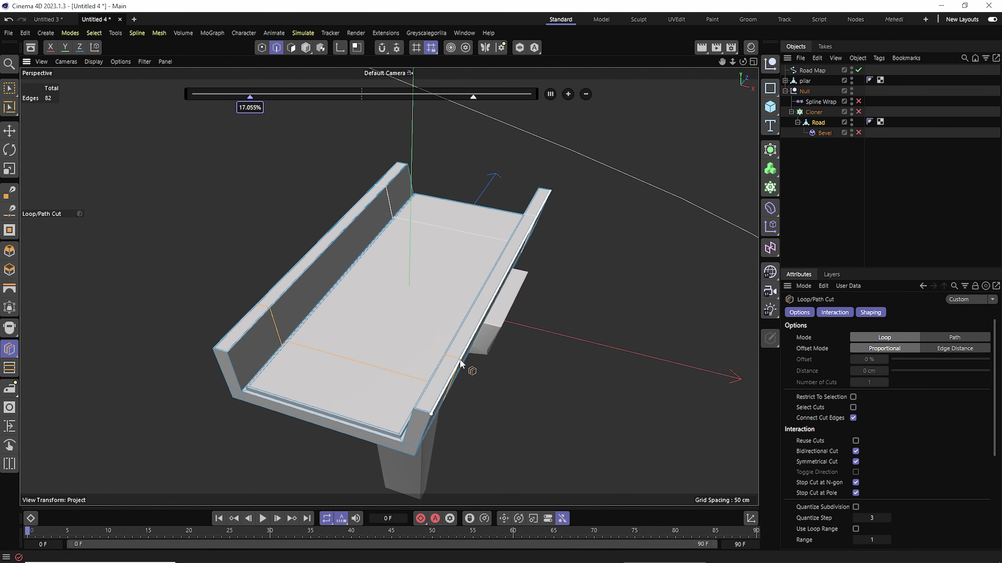
left_click(460, 362)
left_click_drag(868, 382, 873, 383)
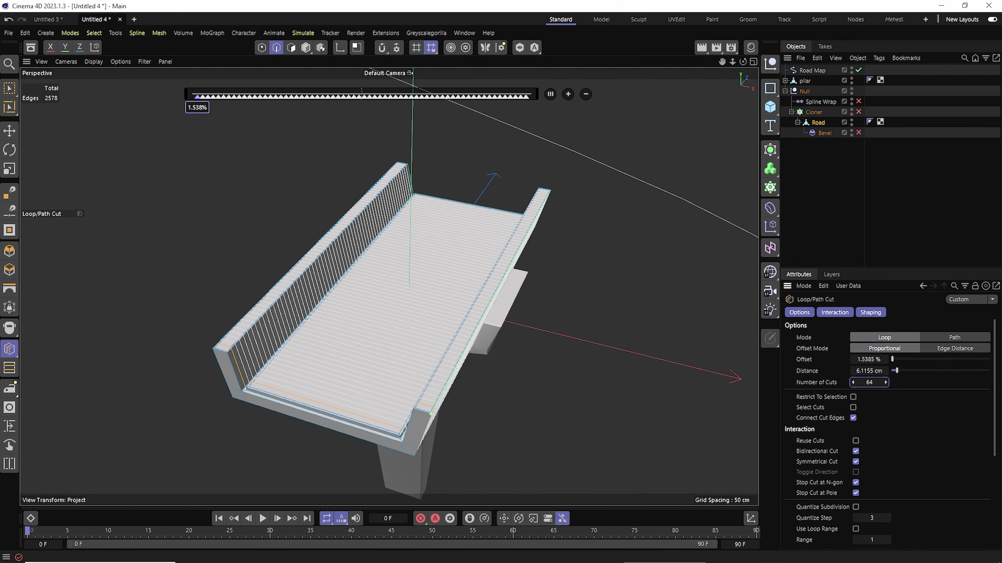
left_click(857, 133)
Re-enable the Cloner and Spline Wrap so the road winds along Road Map.
key("e")
scroll(389, 287, "down", 3)
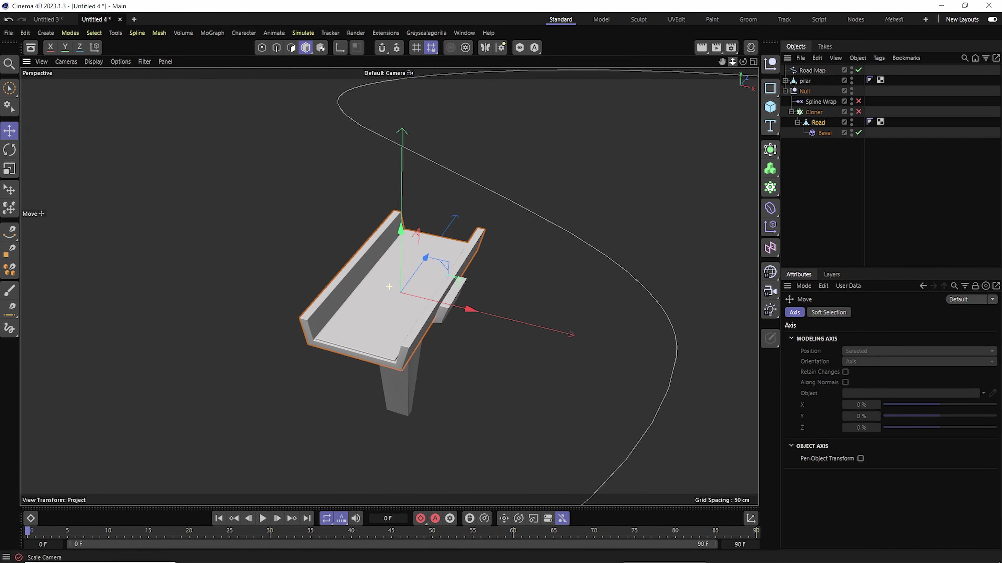
scroll(389, 287, "down", 3)
left_click(858, 112)
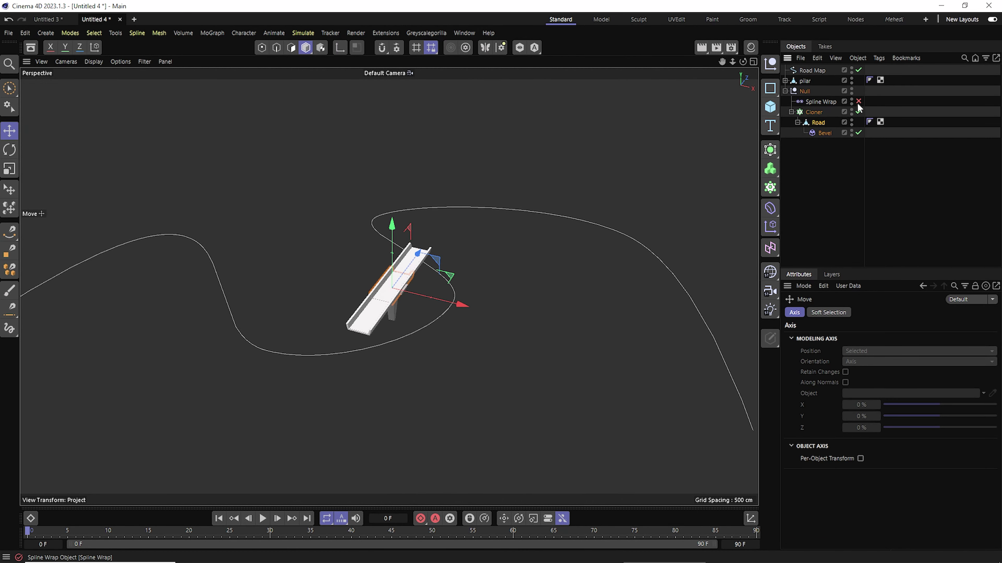
Duplicate the Road Map spline by copying and pasting it.
left_click(785, 91)
left_click(803, 70)
key("ctrl+c")
key("ctrl+v")
Rename the duplicated spline to Pilar Map.
double_click(816, 71)
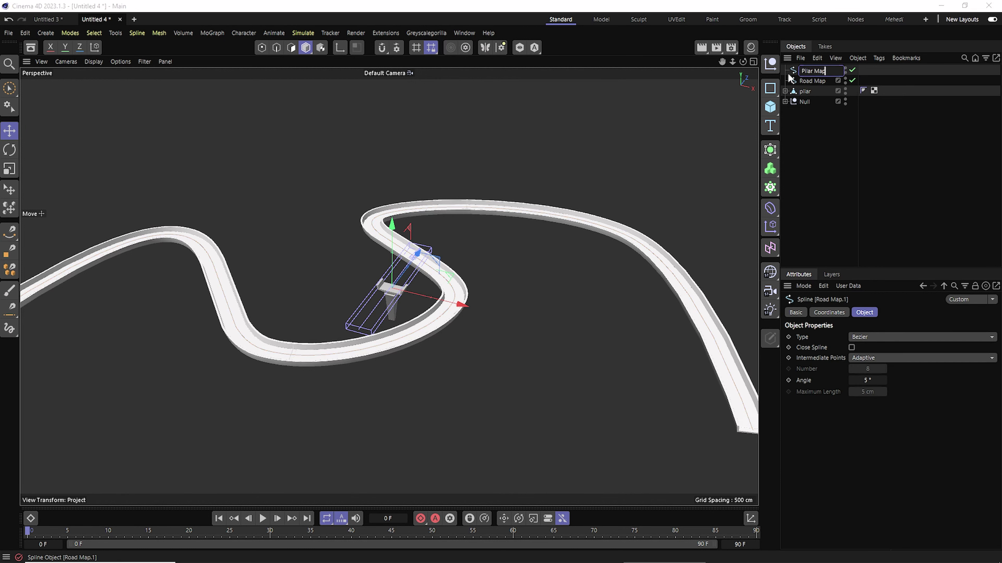
key("Return")
left_click(812, 71)
scroll(418, 294, "up", 3)
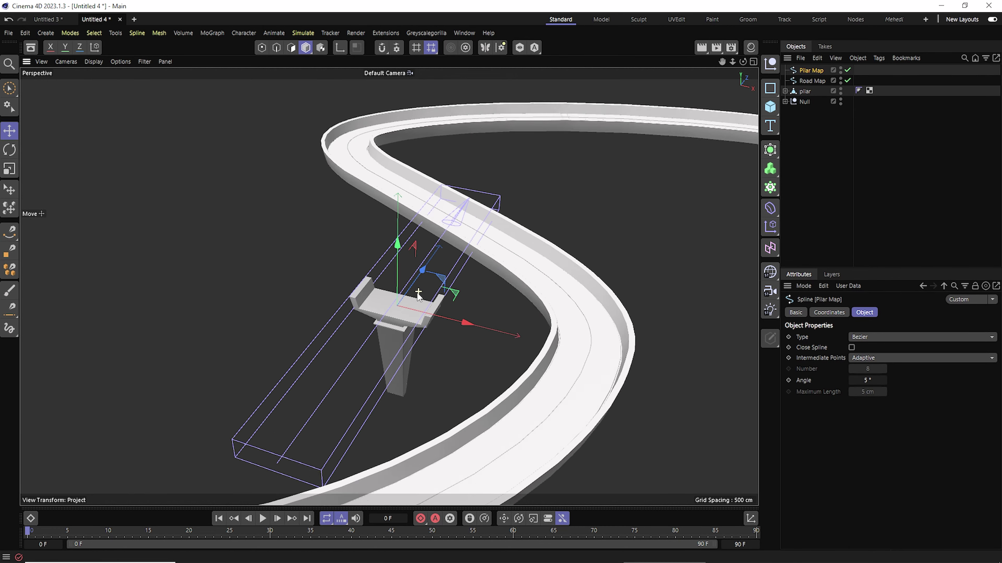
scroll(418, 294, "up", 3)
left_click(809, 130)
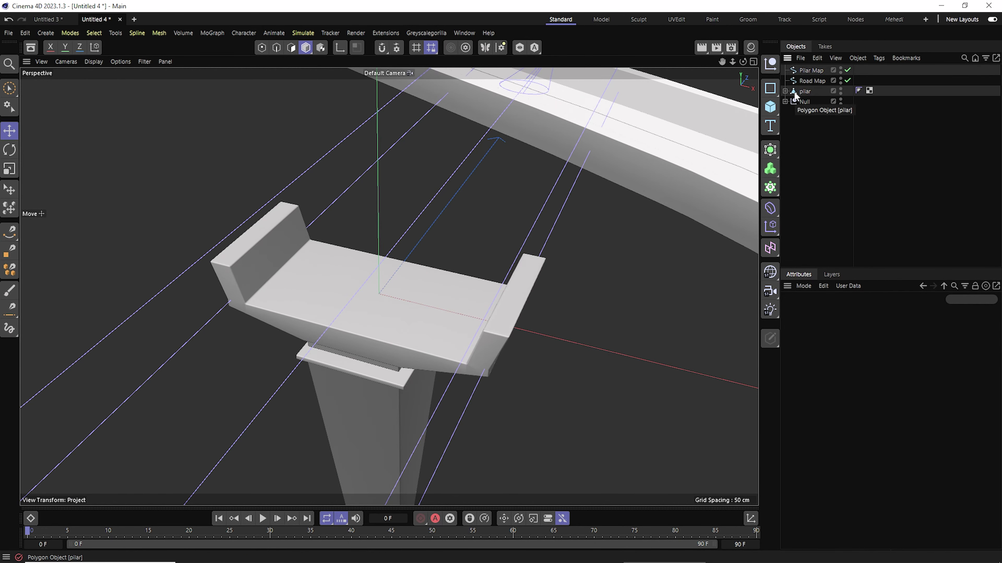
Add a Cylinder, thin its radius to 2 cm, and slide it to the deck edge.
left_click_drag(770, 107, 885, 122)
left_click_drag(884, 338, 860, 346)
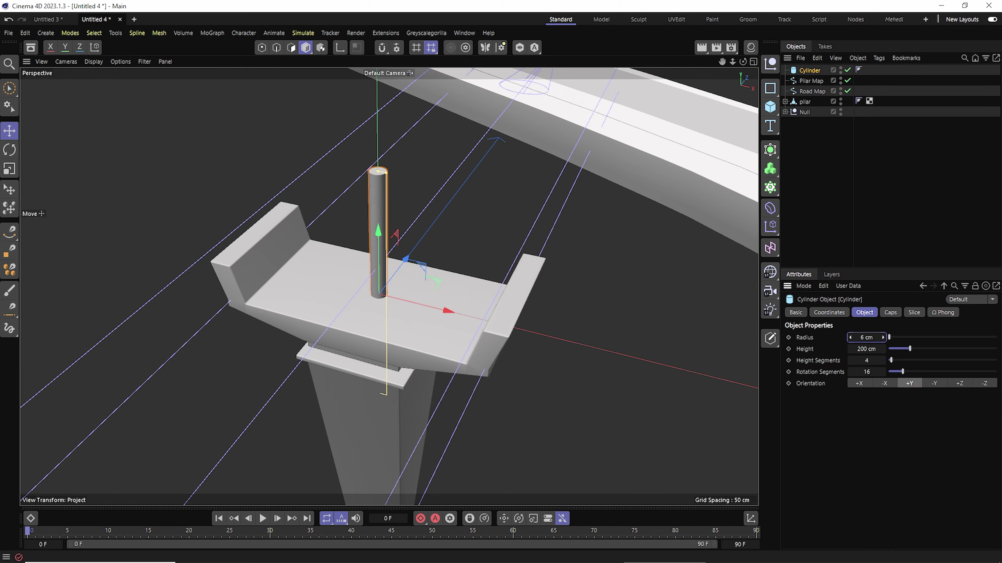
key("F2")
scroll(335, 336, "up", 5)
left_click_drag(477, 301, 248, 302)
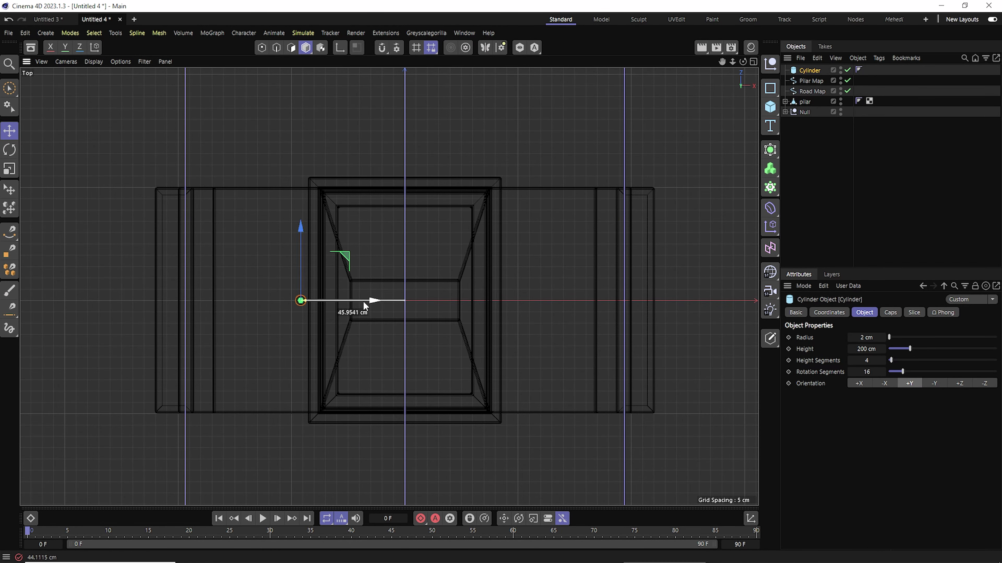
key("F1")
scroll(411, 292, "up", 3)
left_click_drag(329, 303, 322, 303)
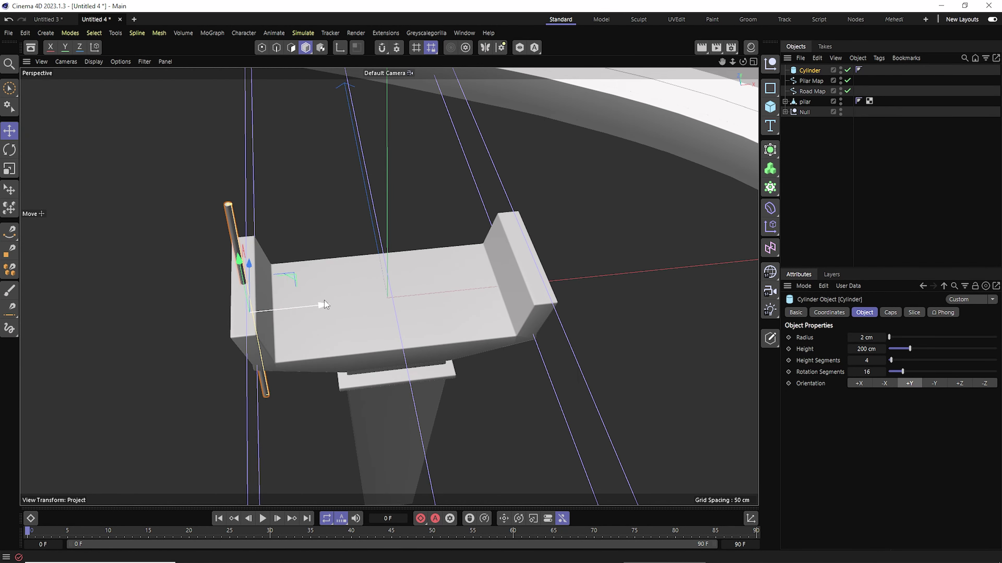
key("F2")
key("F1")
type("300")
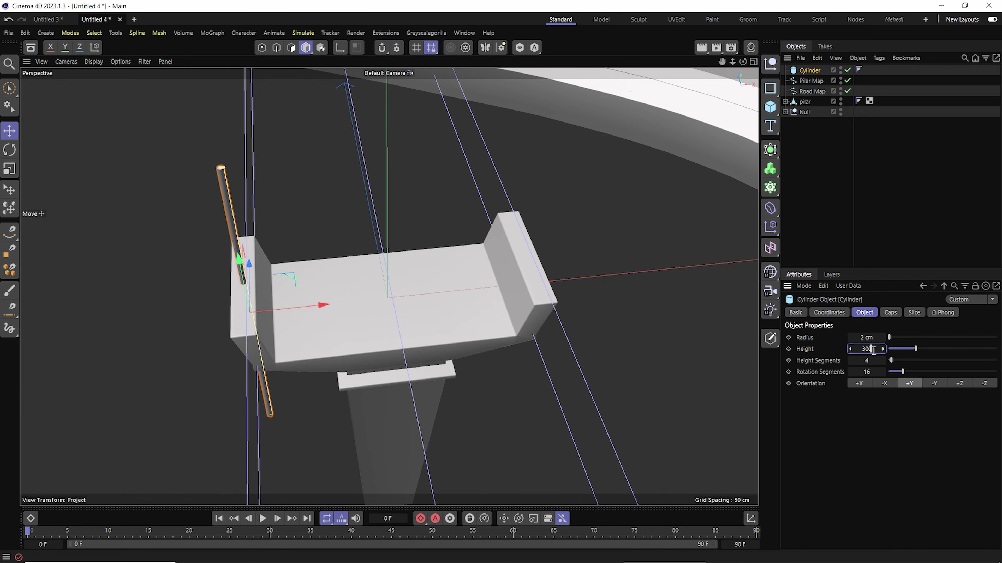
Give the cylinder 100 height segments and raise it upright onto the deck's end.
left_click_drag(903, 360, 998, 361)
key("F2")
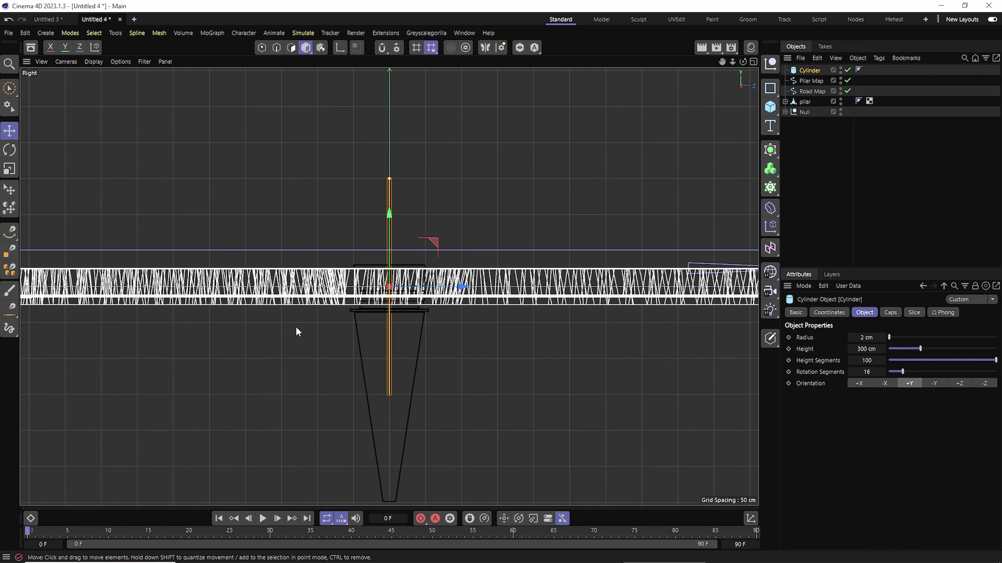
left_click_drag(295, 331, 299, 276)
key("F1")
mouse_move(301, 197)
left_mouse_down("alt")
mouse_move(261, 91)
mouse_move(267, 76)
left_mouse_up("alt")
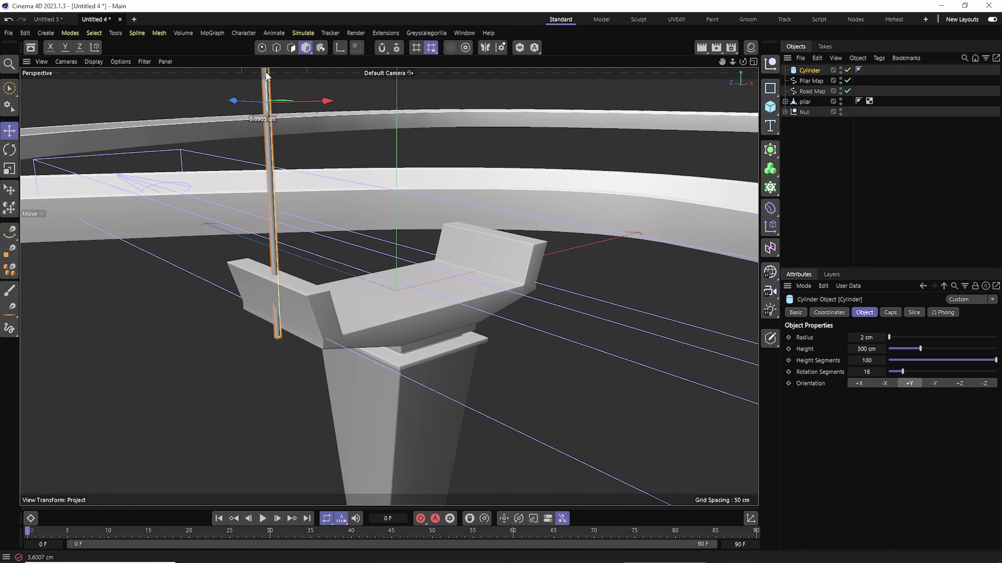
scroll(387, 286, "up", 10)
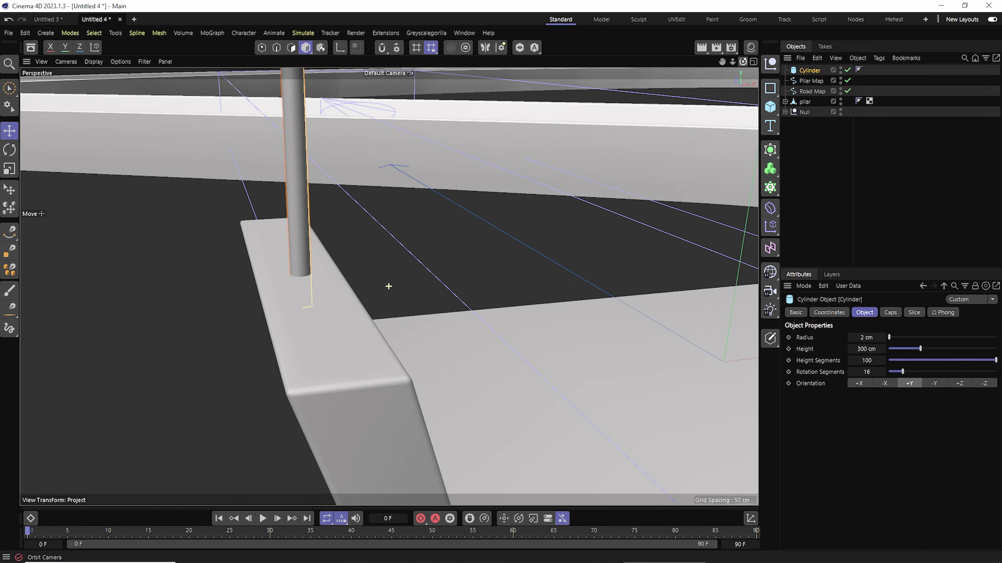
left_click(386, 286)
scroll(724, 149, "down", 10)
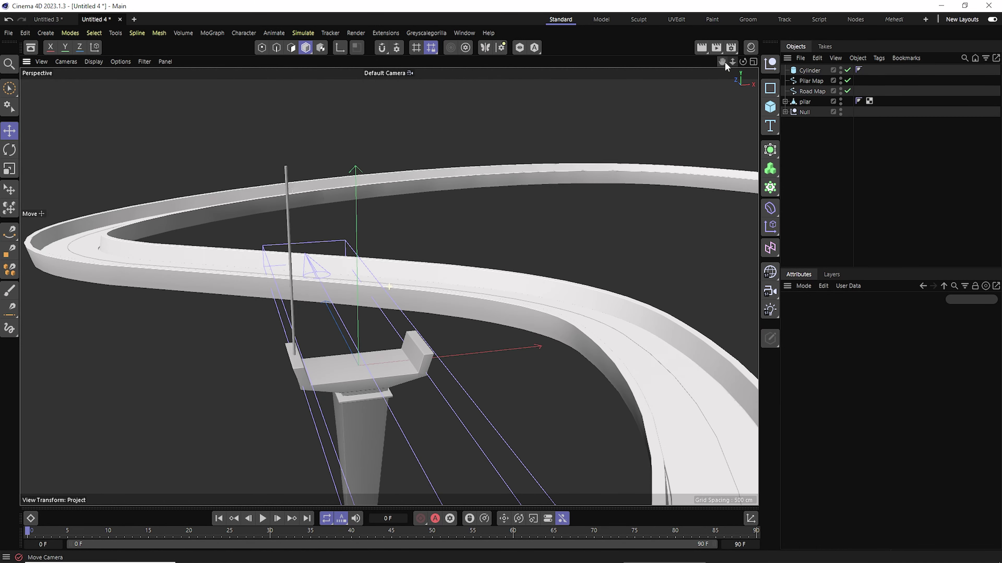
Curl the pole's top into an arm with a Bend deformer and rename the pole Lamp.
left_click(809, 71)
left_click(770, 208)
left_click(800, 202, "shift")
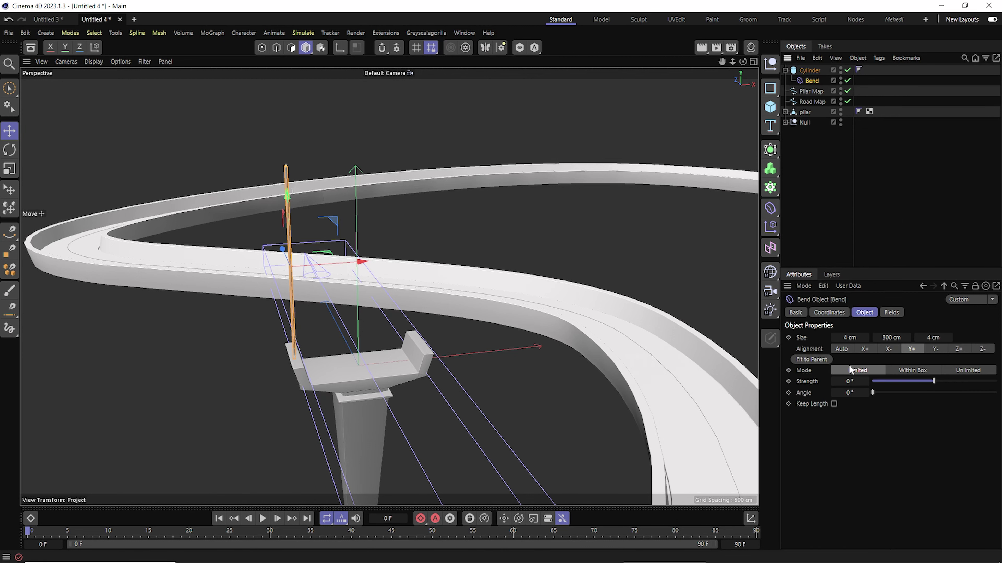
left_click_drag(873, 381, 941, 382)
left_click_drag(288, 196, 283, 71)
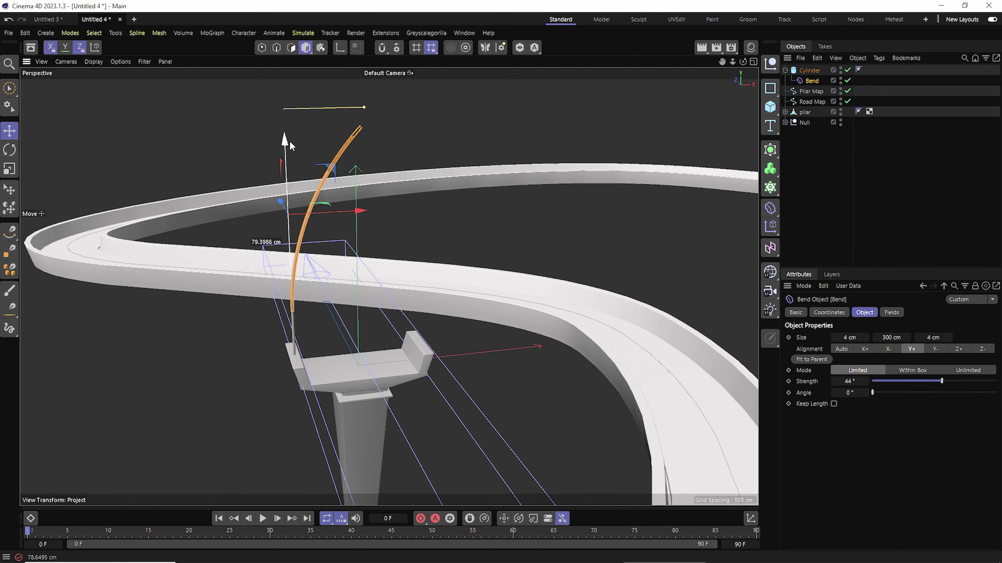
left_click_drag(866, 337, 879, 337)
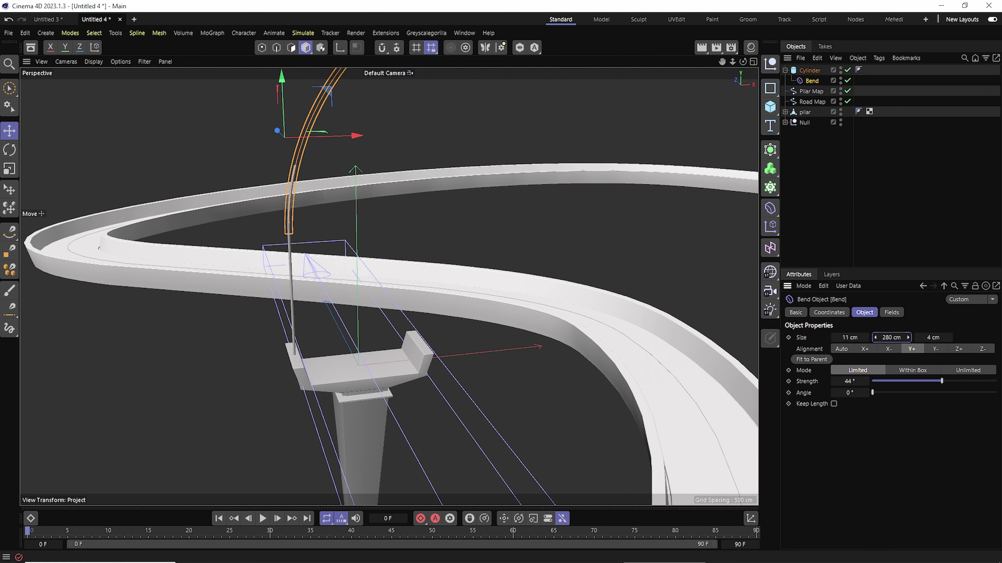
left_click_drag(281, 79, 271, 112)
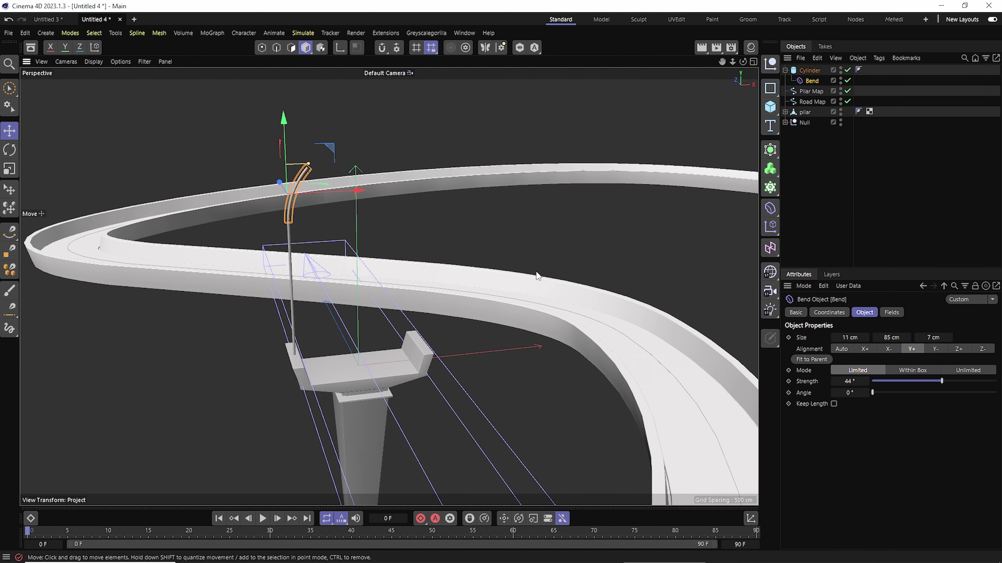
key("o")
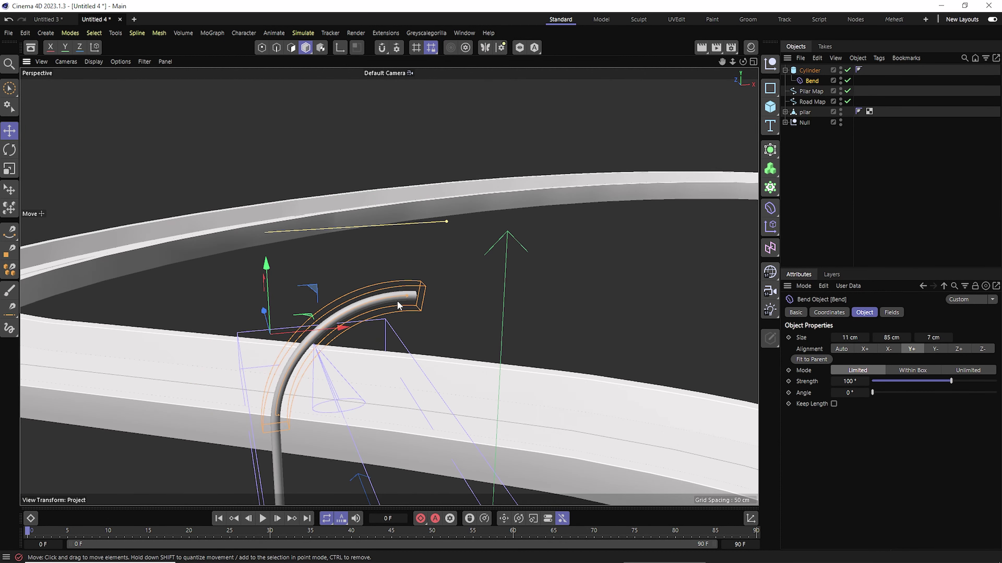
left_click(810, 70)
type("Lamp")
left_click(827, 151)
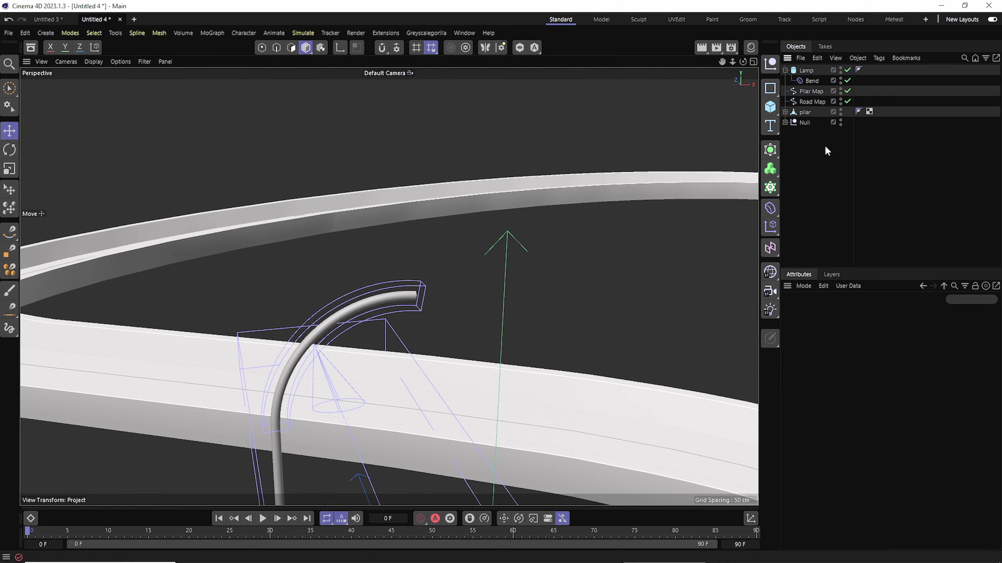
key("ctrl+shift+z")
Add a Cube, flatten it into a 9 cm slab, and raise it to the lamp head.
left_click_drag(771, 107, 805, 128)
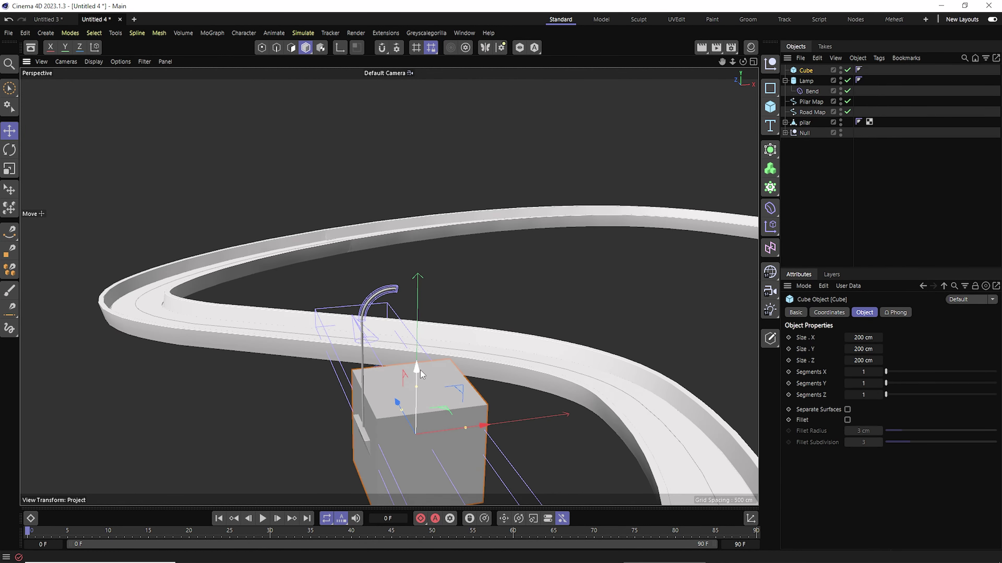
mouse_move(471, 296)
left_mouse_down()
mouse_move(438, 297)
mouse_move(465, 276)
mouse_move(447, 243)
left_mouse_up()
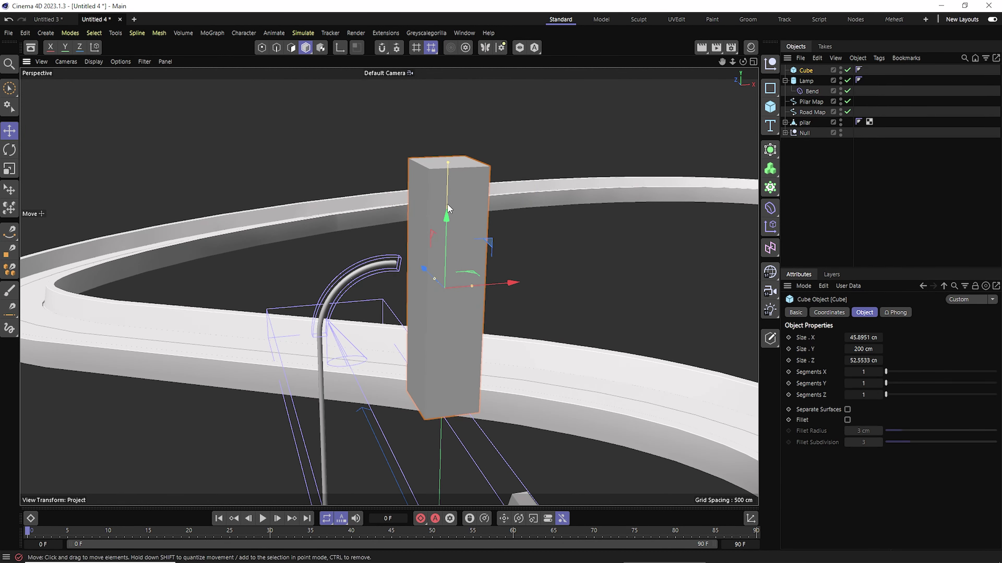
mouse_move(447, 193)
left_mouse_down()
mouse_move(447, 302)
mouse_move(385, 302)
left_mouse_up()
key("F2")
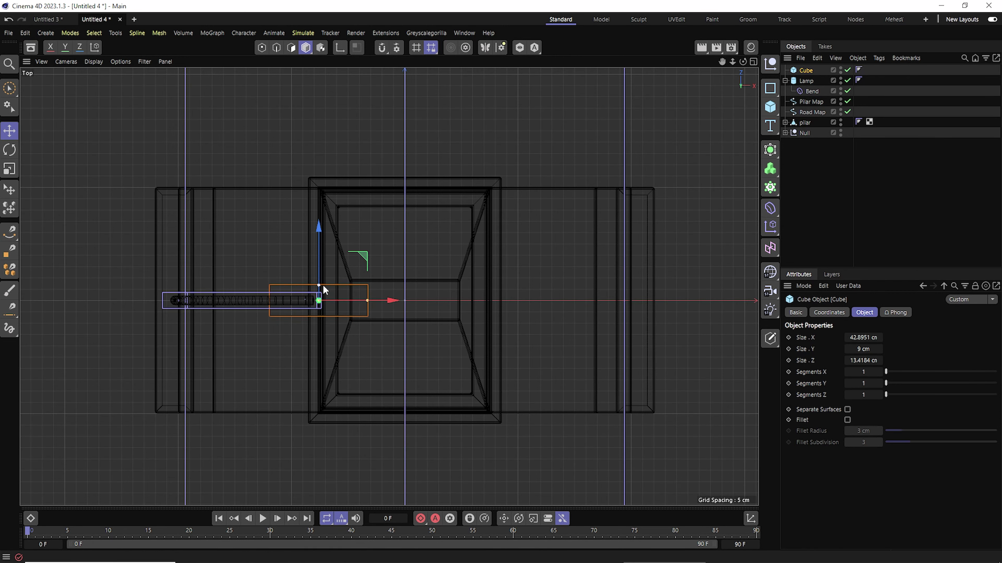
key("F3")
left_click_drag(722, 62, 722, 234)
left_click_drag(361, 185, 369, 163)
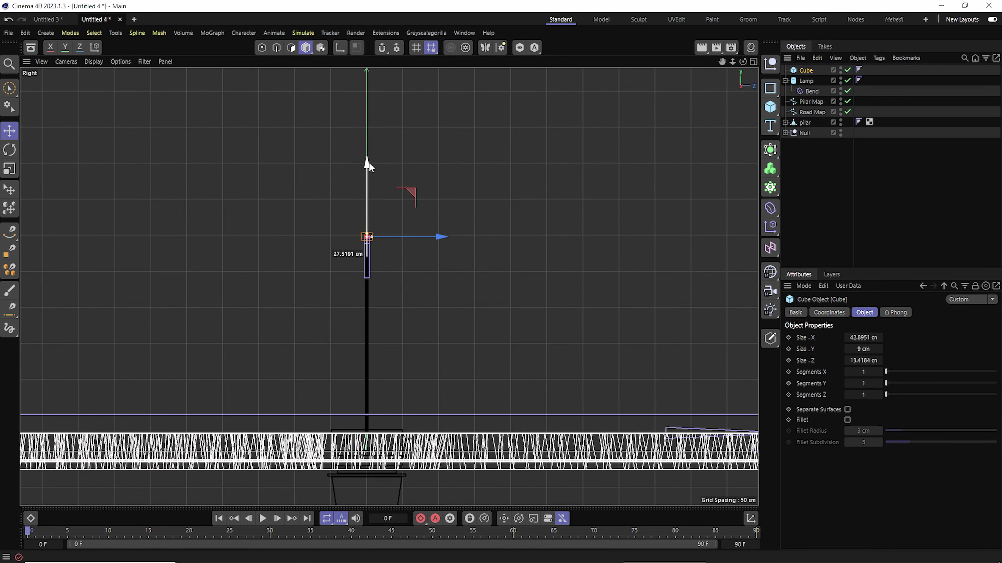
key("F1")
left_click_drag(300, 284, 389, 286, "alt")
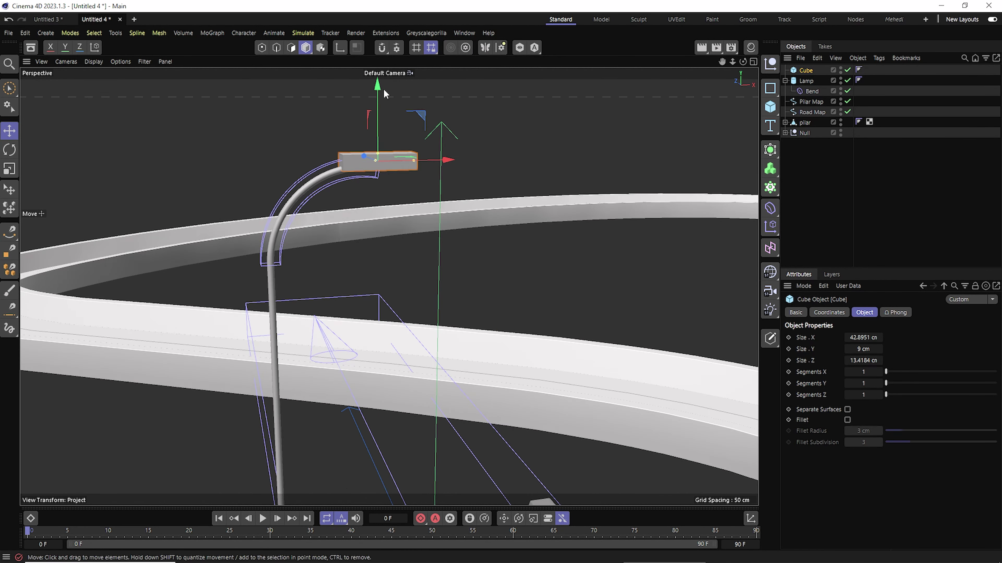
Enable Fillet on the box and slide it onto the lamp arm's tip.
left_click(847, 420)
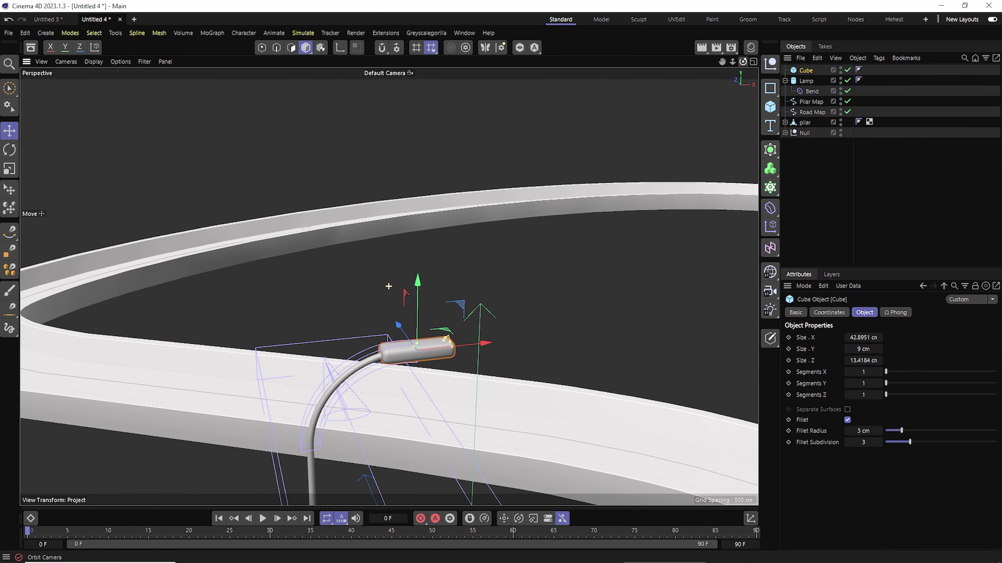
key("F2")
mouse_move(380, 300)
left_mouse_down()
mouse_move(396, 302)
mouse_move(418, 277)
left_mouse_up()
key("F1")
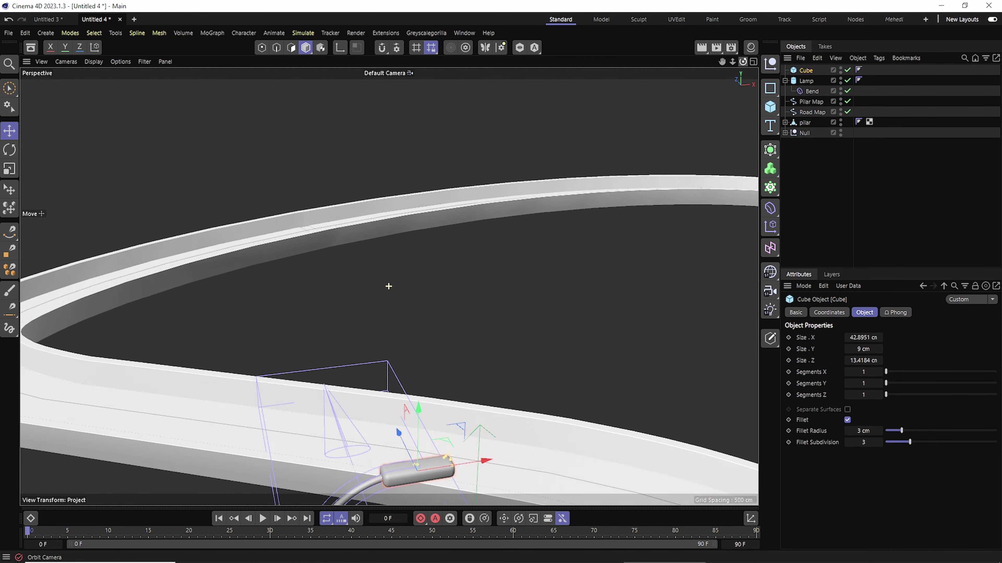
left_click(847, 420)
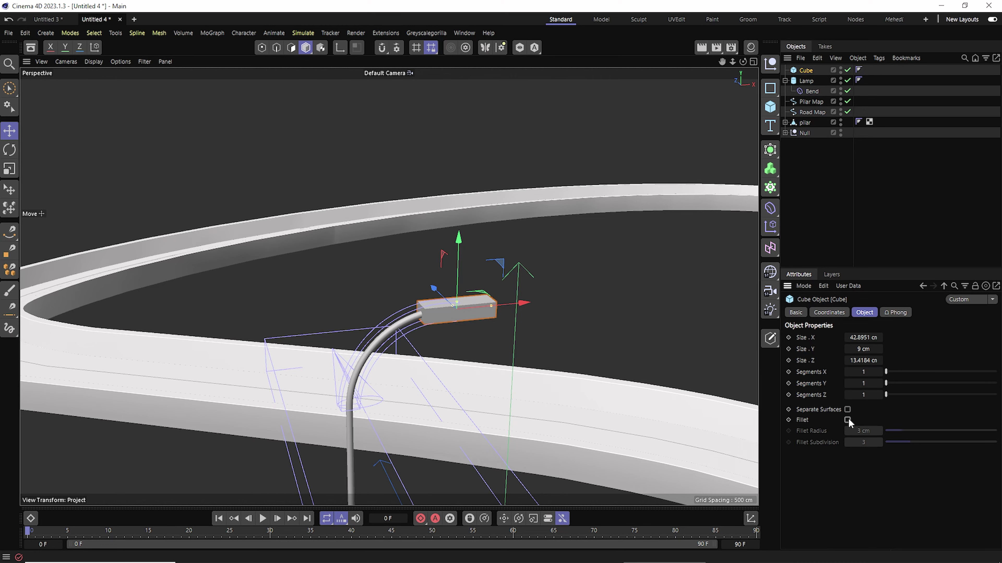
left_click(849, 419)
left_click_drag(457, 300, 432, 125, "alt")
key("F2")
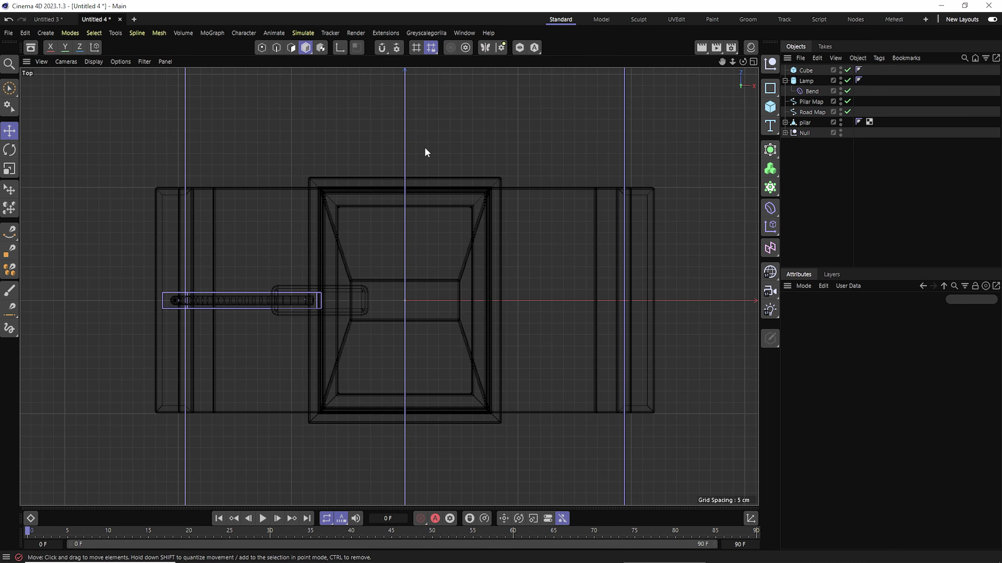
key("F4")
scroll(377, 169, "up", 5)
Align the box to cap the arm, set fillet 2 cm with 5 subdivisions, and make it editable.
left_click(378, 170)
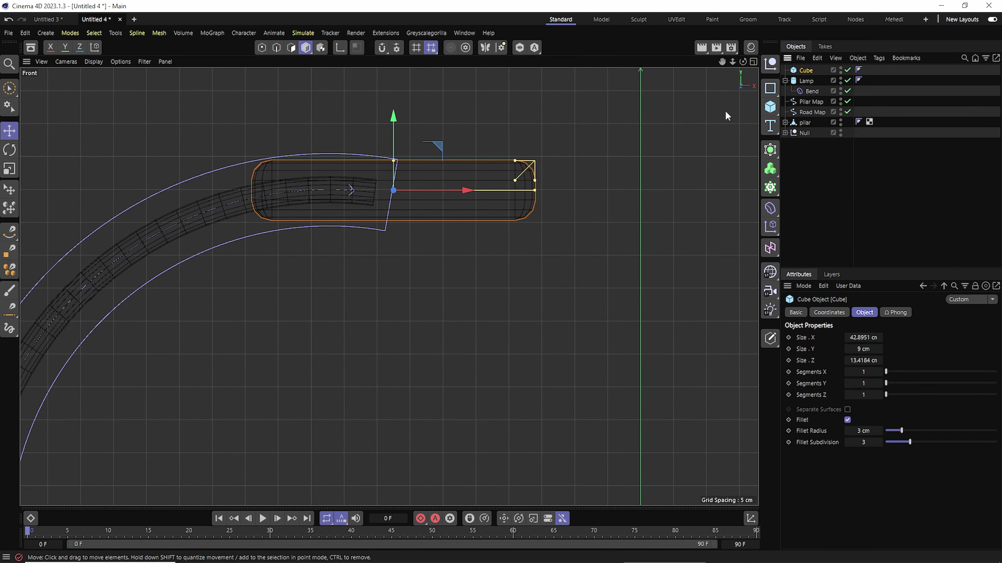
left_click_drag(470, 190, 497, 193)
left_click(610, 206)
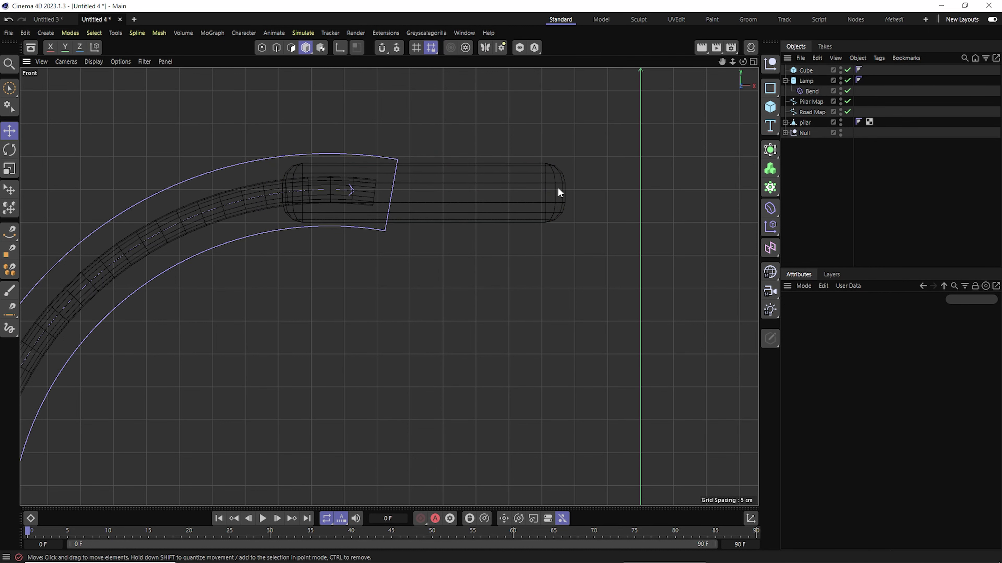
left_click(558, 187)
mouse_move(909, 442)
left_mouse_down()
mouse_move(934, 442)
mouse_move(896, 430)
left_mouse_up()
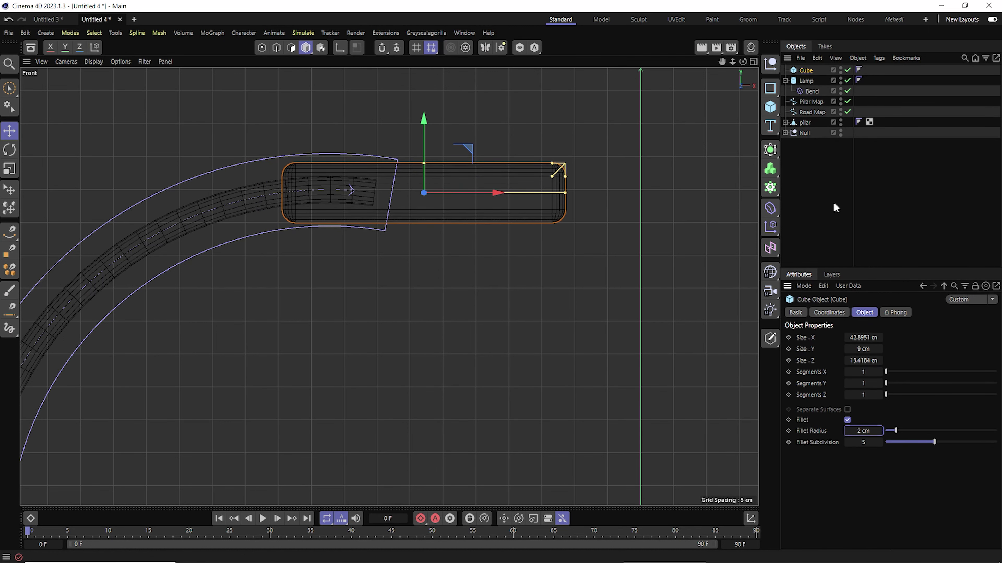
left_click(770, 338)
key("F1")
left_click_drag(638, 100, 389, 286, "alt")
Frame the lamp head in wireframe and cut two edge loops across it.
key("o")
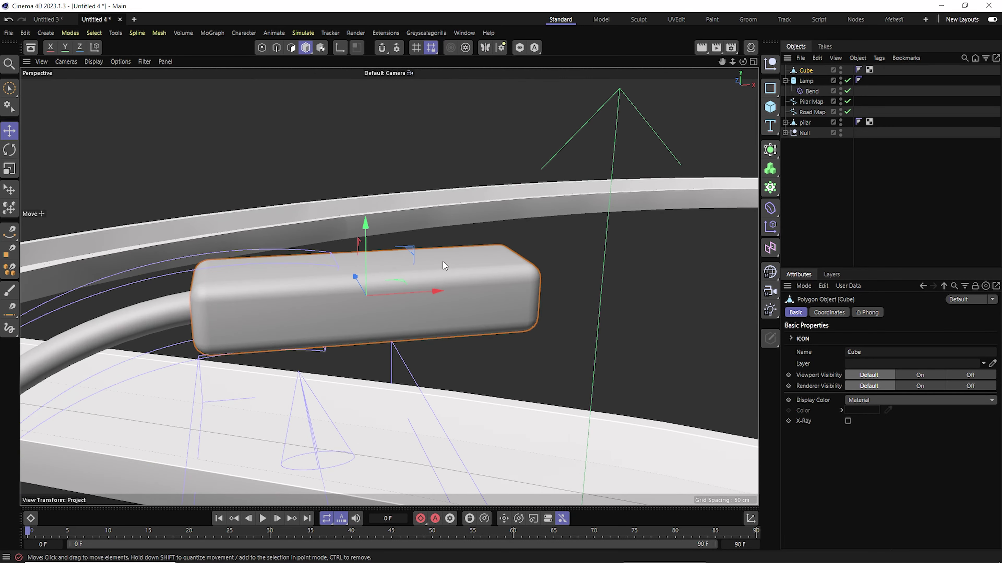
key("n")
key("b")
key("Return")
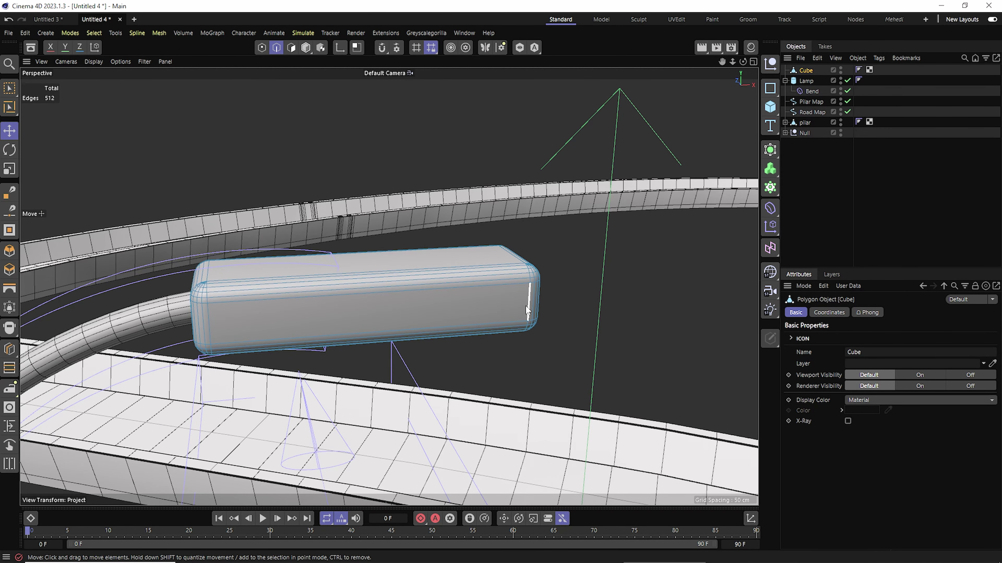
key("k")
key("l")
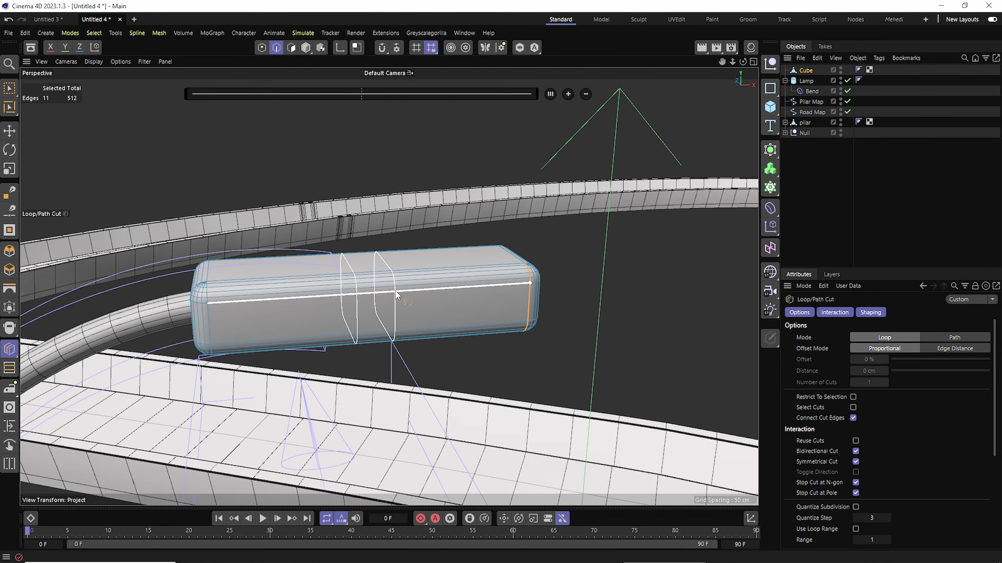
Loop-select the new edges, scale them apart, and wrap the block in a Subdivision Surface.
key("u")
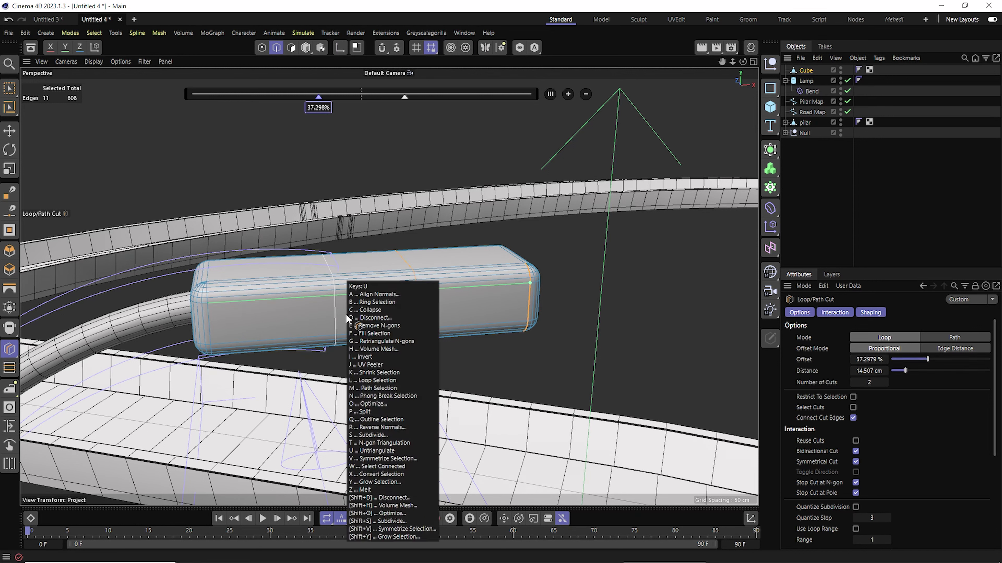
key("l")
key("t")
mouse_move(374, 282)
left_mouse_down()
mouse_move(327, 227)
mouse_move(331, 235)
left_mouse_up()
left_click(777, 72, "alt")
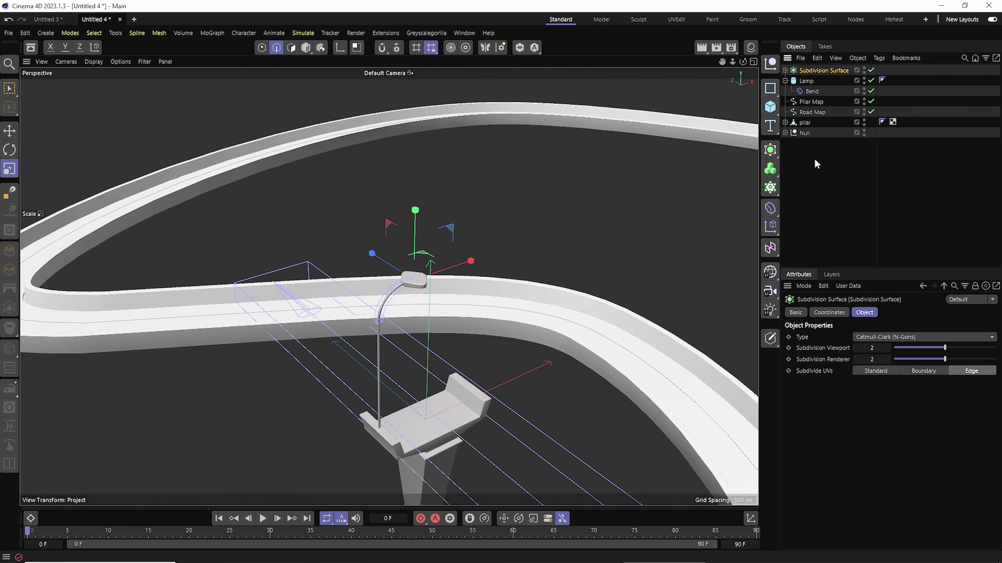
Group the lamp parts into a null named Lamp and place it below Road Map.
left_click(785, 81)
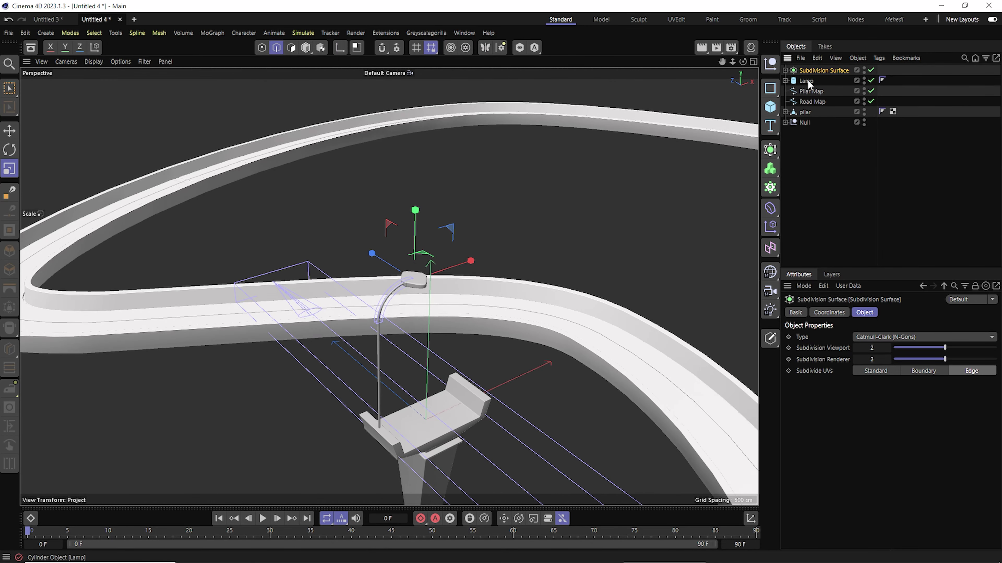
left_click(806, 81, "ctrl")
key("alt+g")
double_click(808, 71)
left_click(812, 141)
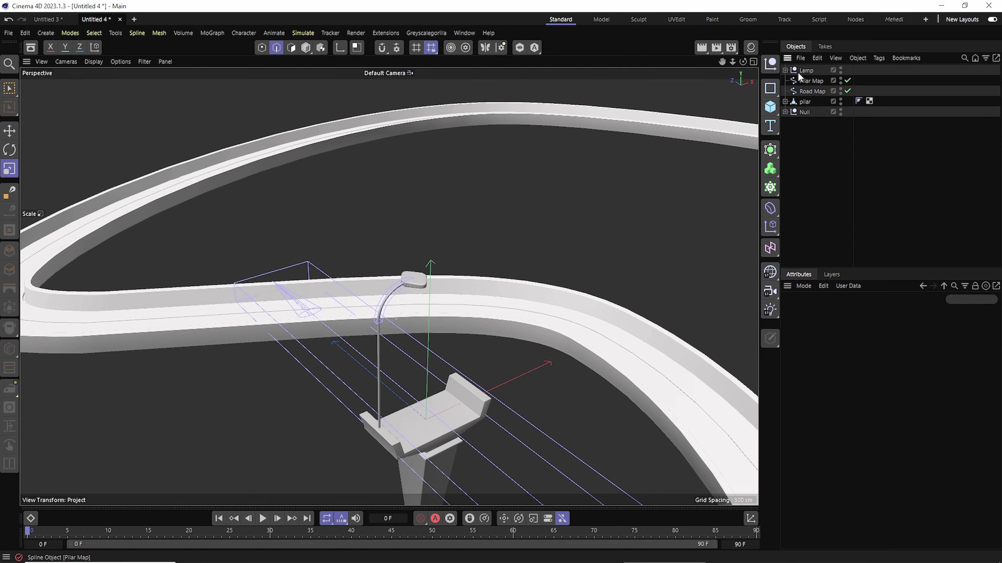
left_click(800, 75)
left_click(806, 101)
left_click_drag(805, 70, 803, 95)
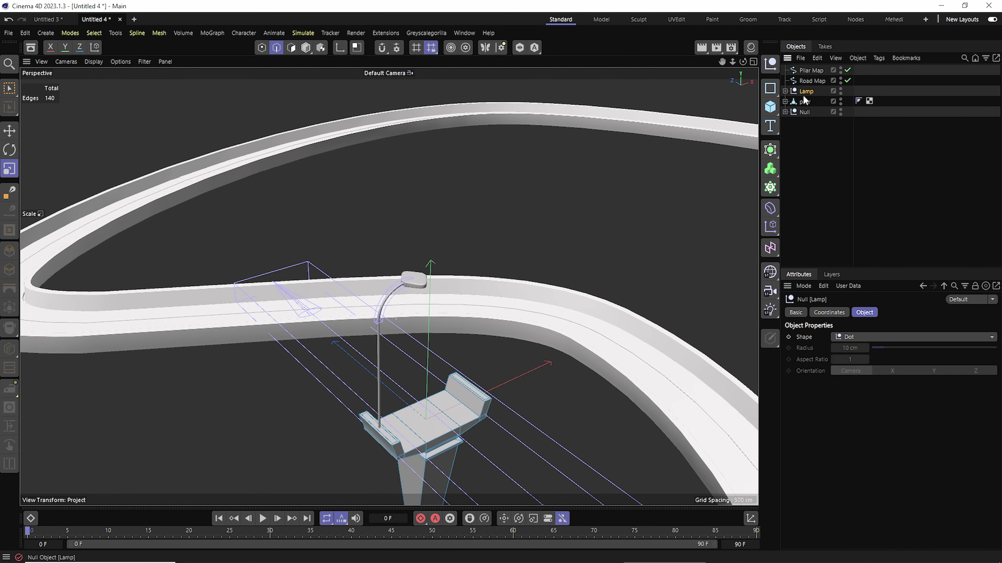
key("s")
Duplicate the lamp in top view, rotate the copy 180°, and move it across the pillar.
key("F2")
key("e")
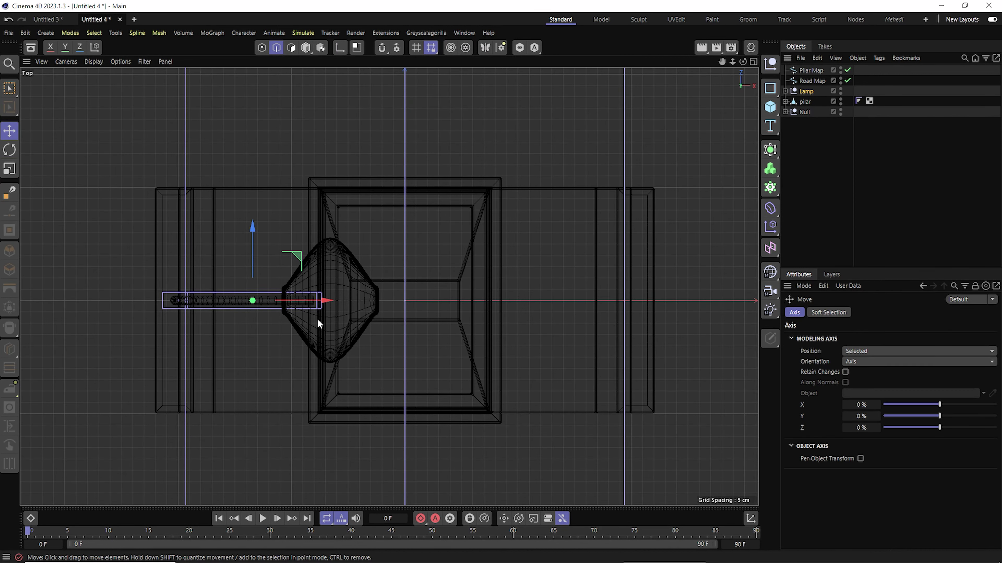
key("ctrl+c")
key("ctrl+v")
key("r")
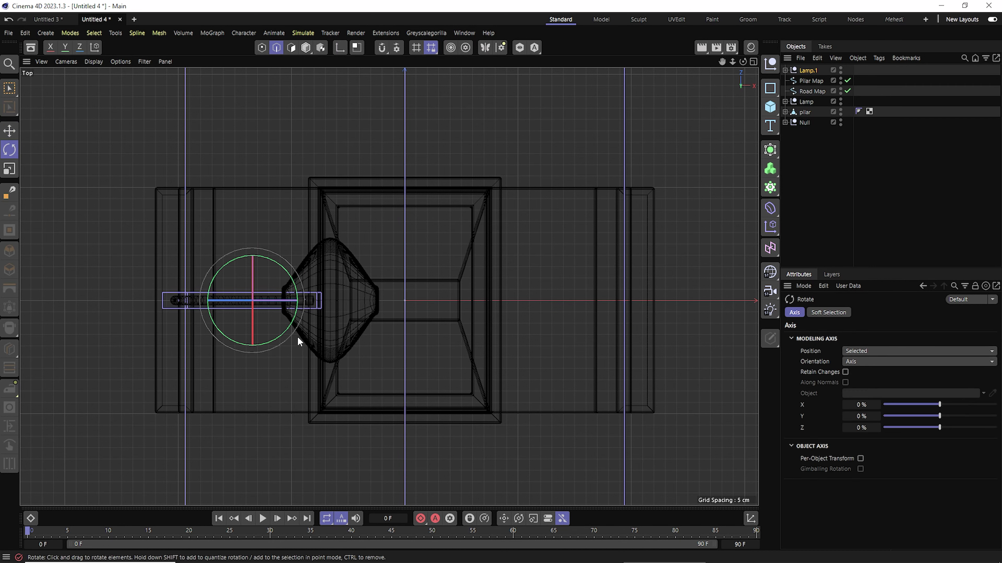
mouse_move(297, 336)
left_mouse_down()
mouse_move(200, 324)
mouse_move(171, 265)
mouse_move(189, 241)
mouse_move(469, 301)
left_mouse_up()
key("e")
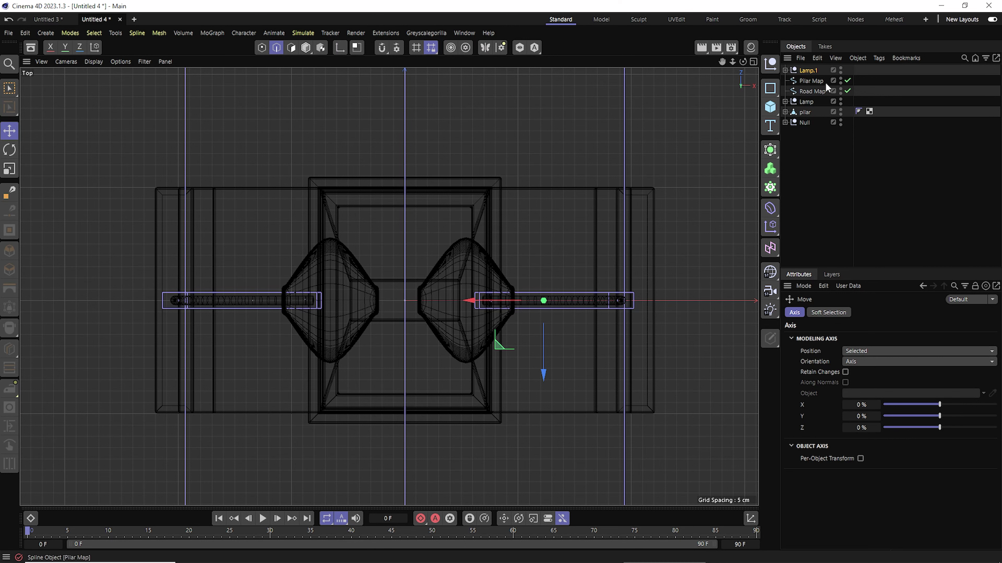
Group Lamp.1, Lamp and the pillar together under one null.
left_click_drag(805, 93, 805, 94)
left_click(808, 115, "shift")
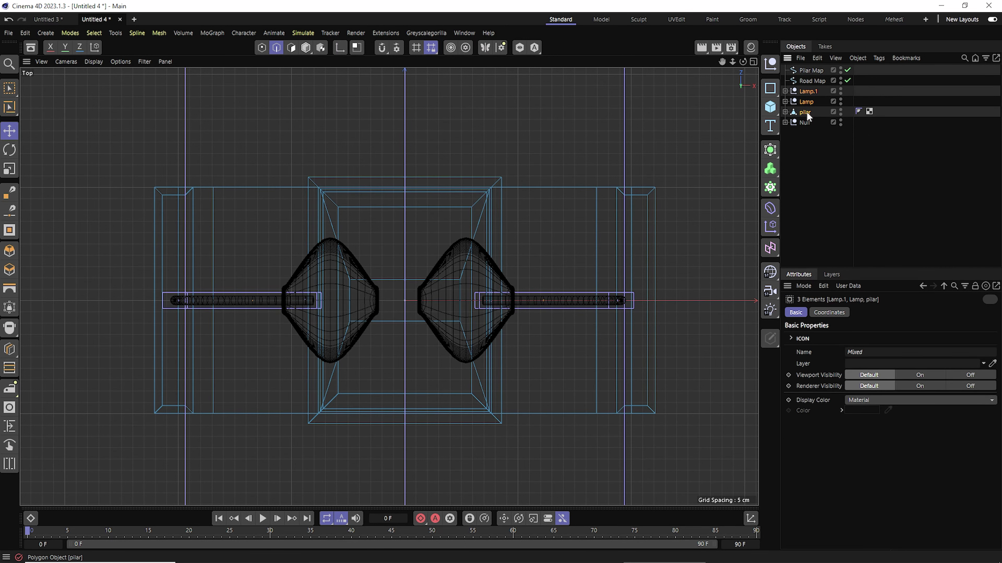
key("F1")
key("s")
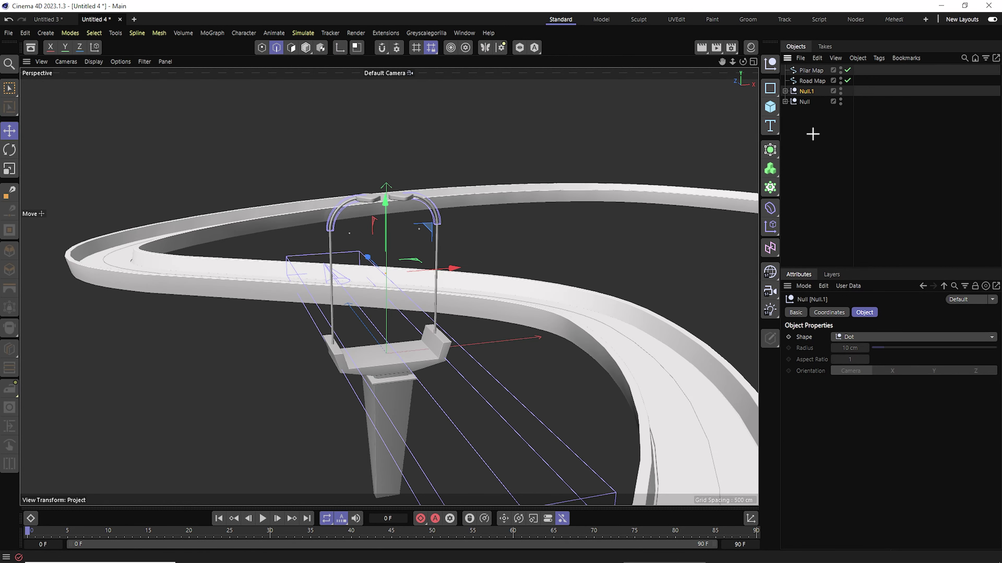
key("alt+g")
Put the pillar-and-lamps group in a Cloner set to Object mode along the Pilar Map spline.
left_click(770, 187)
left_click(812, 204, "alt")
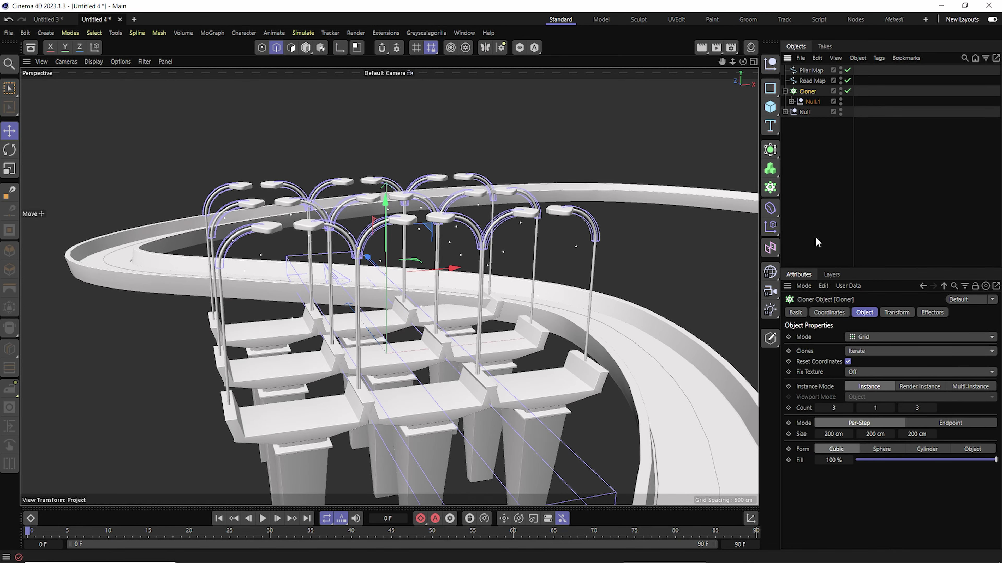
type("0")
key("Return")
left_click(880, 338)
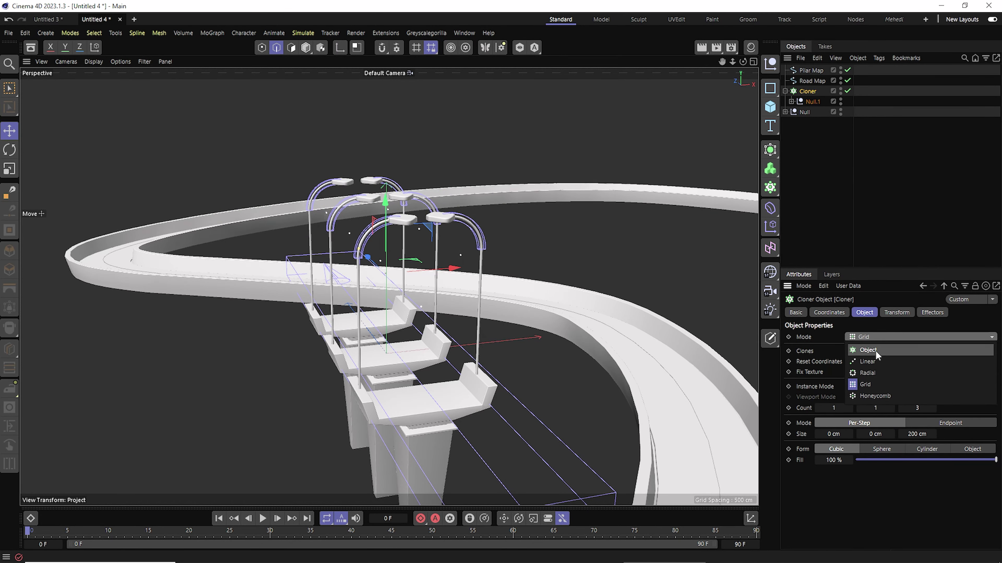
left_click_drag(809, 70, 881, 411)
key("s")
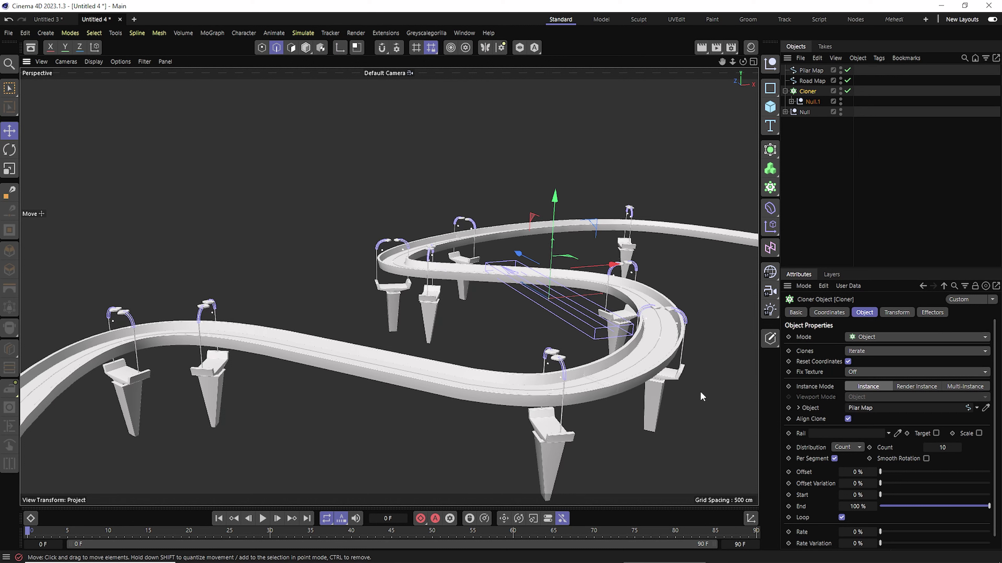
Set the Cloner distribution to Step with 500 cm between clones.
left_click(848, 448)
left_click(852, 495)
double_click(943, 447)
type("500")
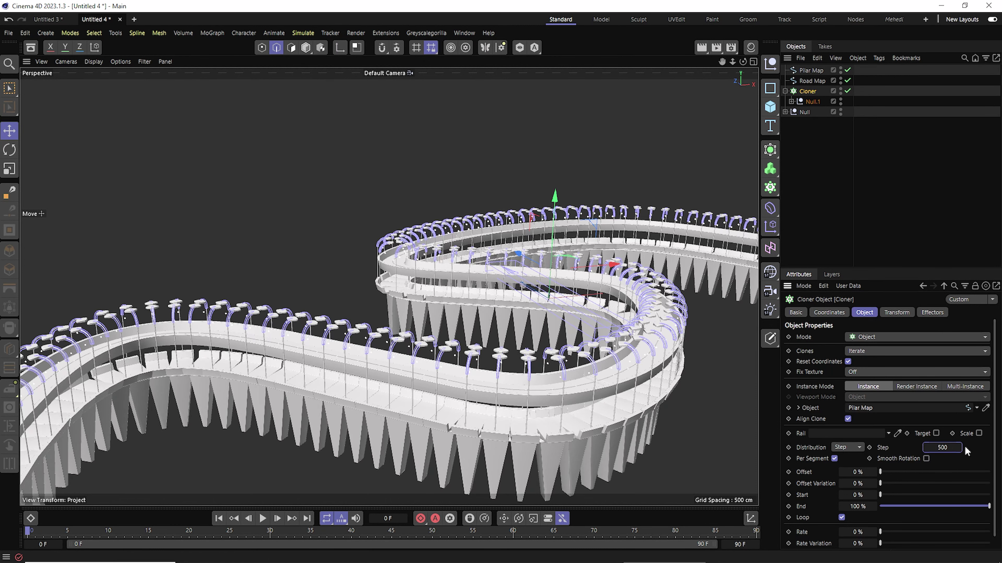
key("Return")
left_click(810, 70)
scroll(554, 264, "up", 5)
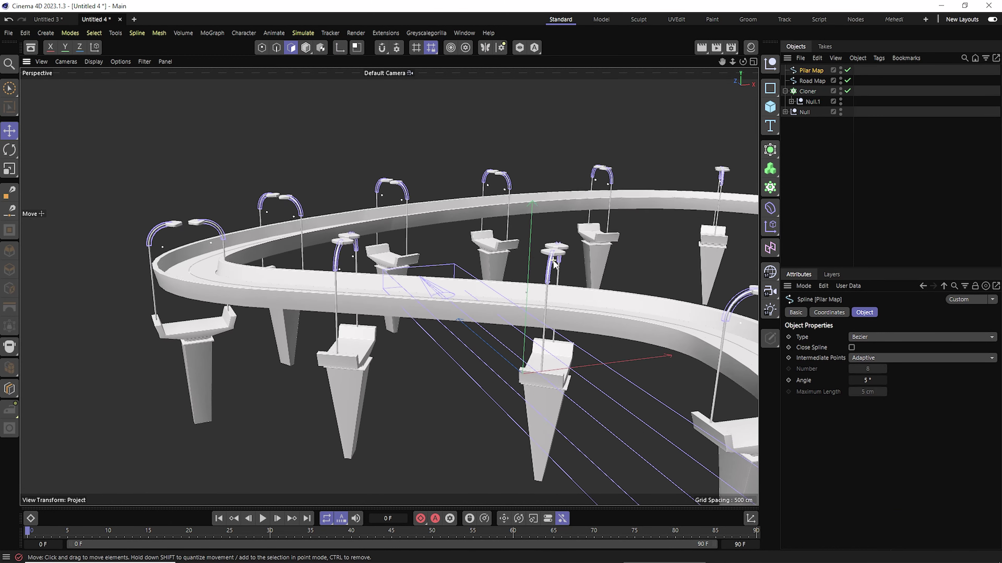
scroll(583, 389, "down", 3)
scroll(584, 389, "down", 3)
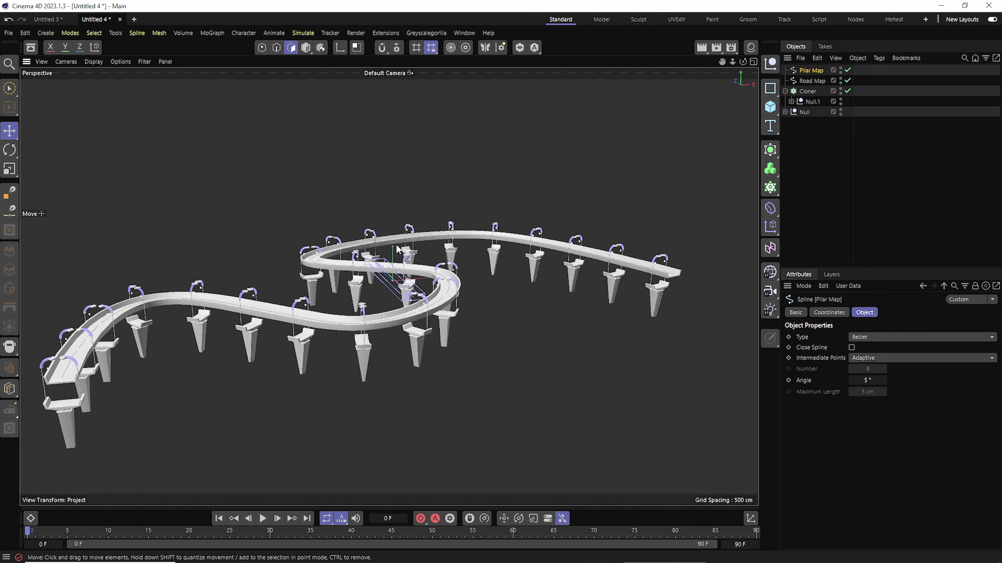
scroll(397, 249, "up", 5)
scroll(398, 249, "up", 3)
Raise the Pilar Map spline to P.Y 131 cm so the pillars meet the road.
left_click(805, 112)
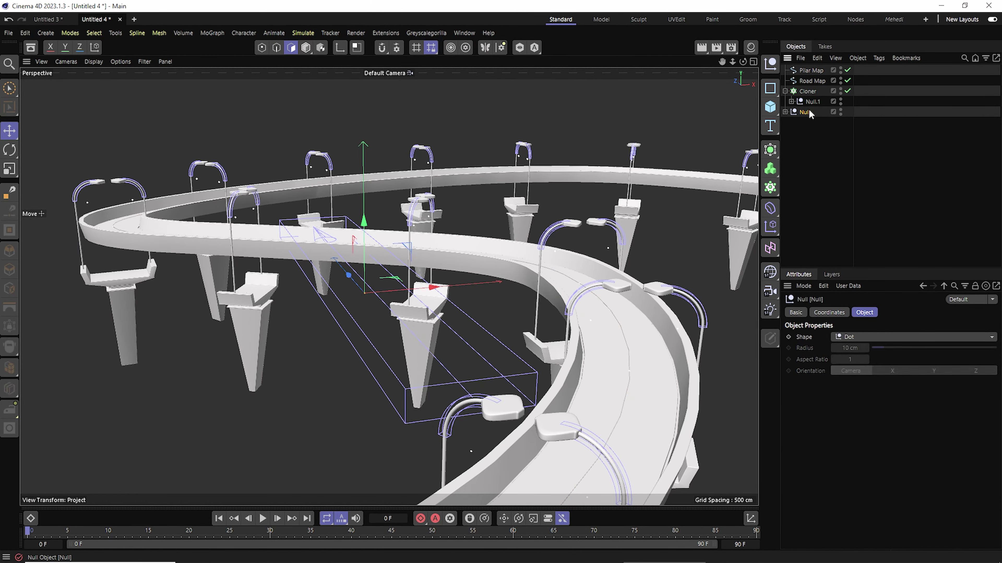
left_click(811, 71)
left_click(829, 312)
mouse_move(830, 363)
left_mouse_down()
mouse_move(838, 360)
mouse_move(828, 360)
left_mouse_up()
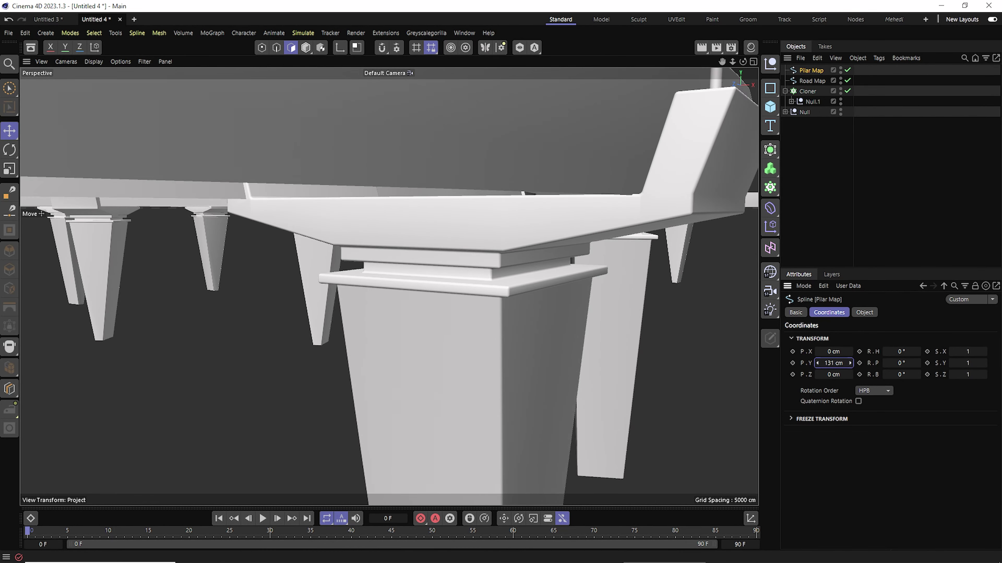
left_click_drag(747, 64, 718, 91)
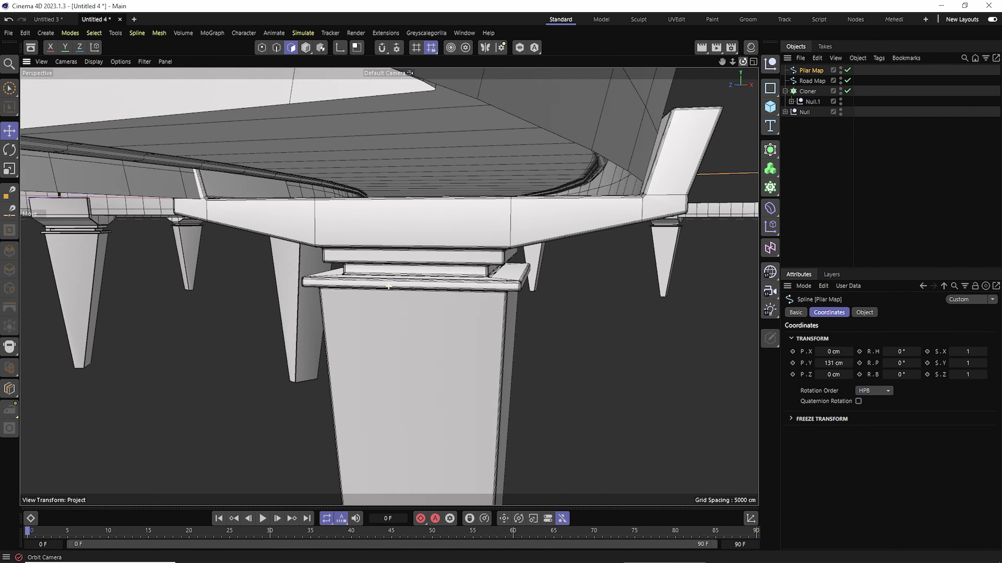
scroll(389, 287, "down", 10)
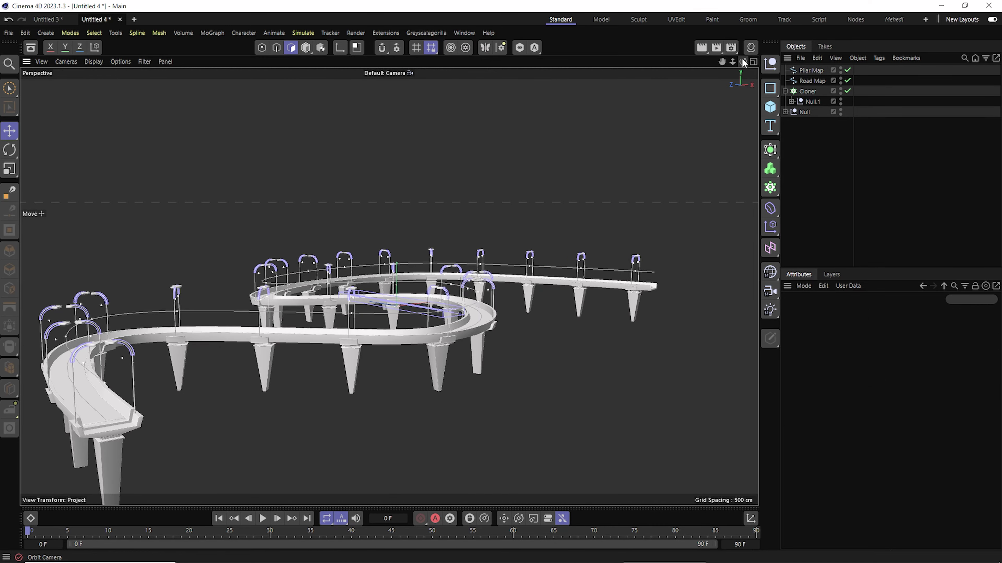
left_click_drag(389, 287, 477, 260, "alt")
left_click(812, 150)
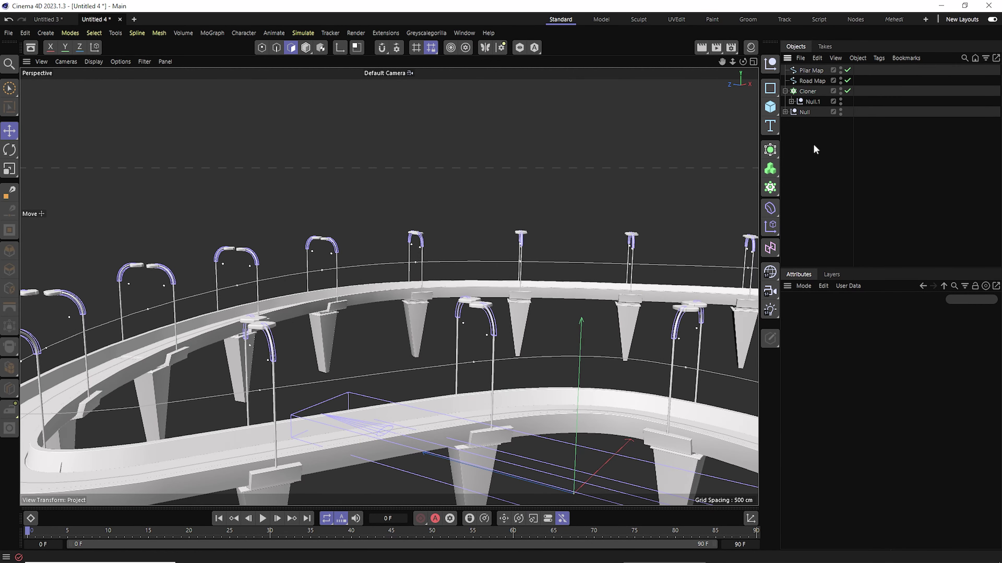
left_click_drag(194, 134, 168, 105, "alt")
left_click_drag(743, 62, 726, 67)
Widen the Cloner step to 760 cm and turn the viewport helper overlays back on.
left_click(807, 91)
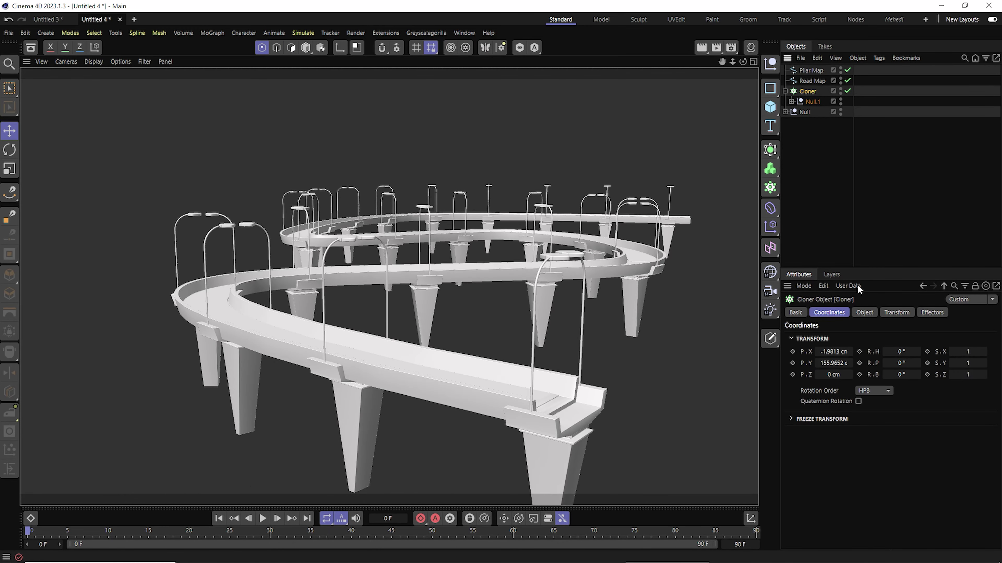
left_click(864, 312)
left_click_drag(935, 447, 943, 450)
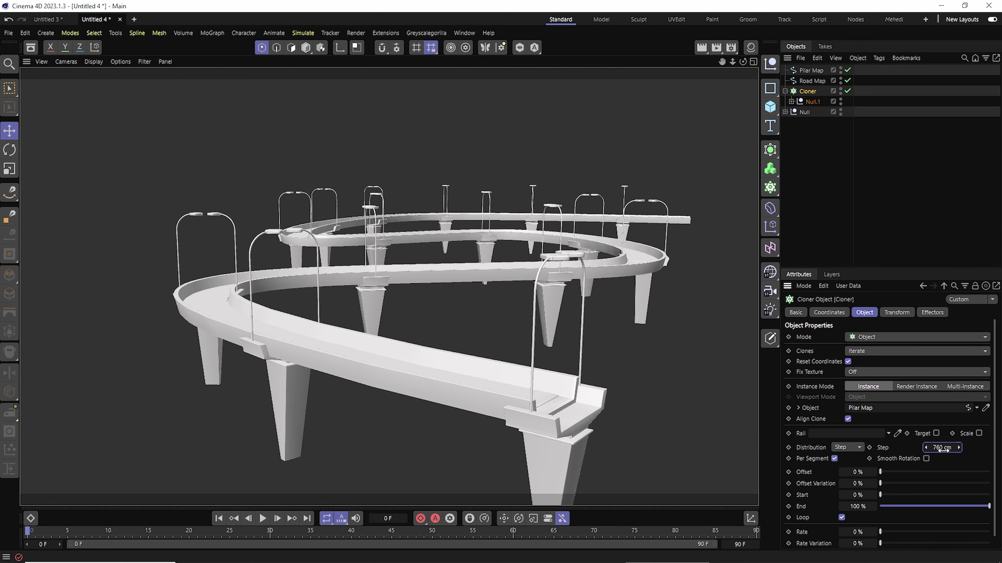
left_click(124, 64)
left_click(170, 97)
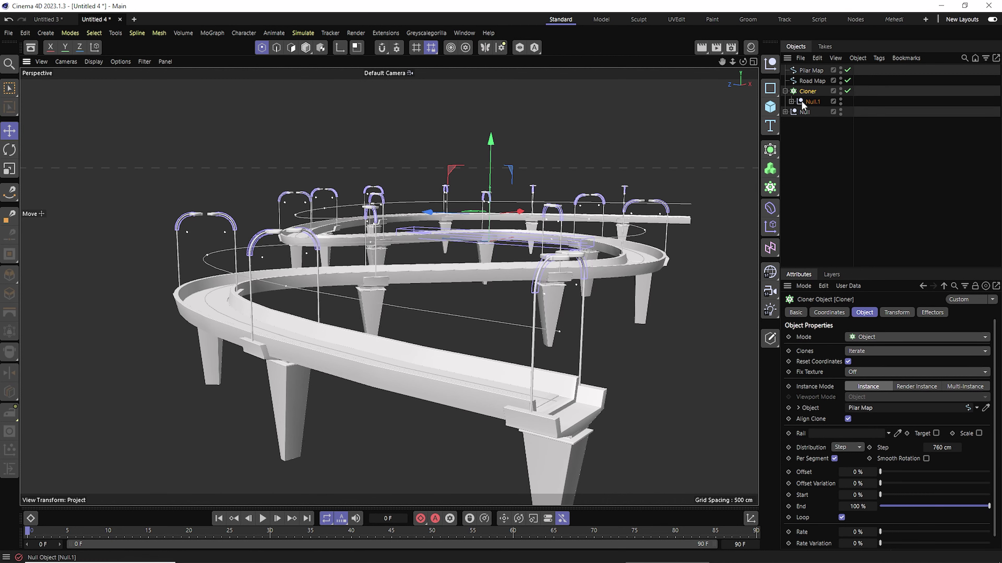
Shift Pilar Map's points under the road, pulling the end point to the road's end in Top view.
left_click(806, 69)
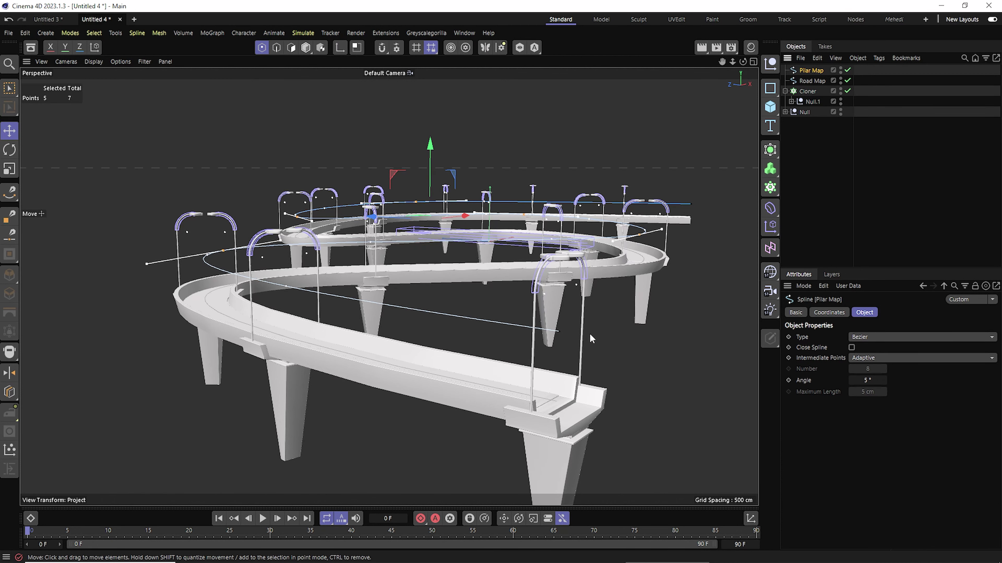
left_click_drag(502, 328, 300, 288)
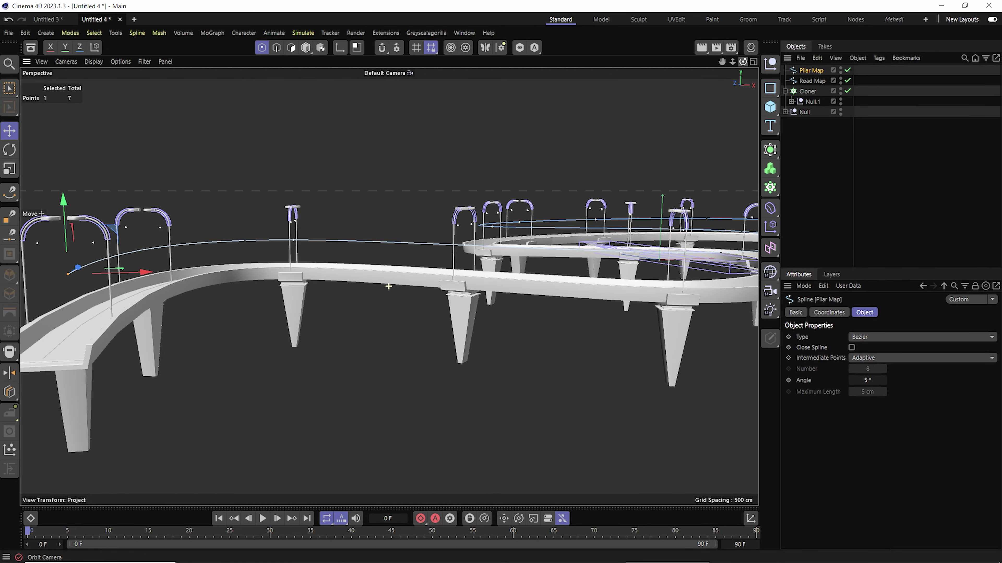
left_click_drag(744, 62, 651, 67)
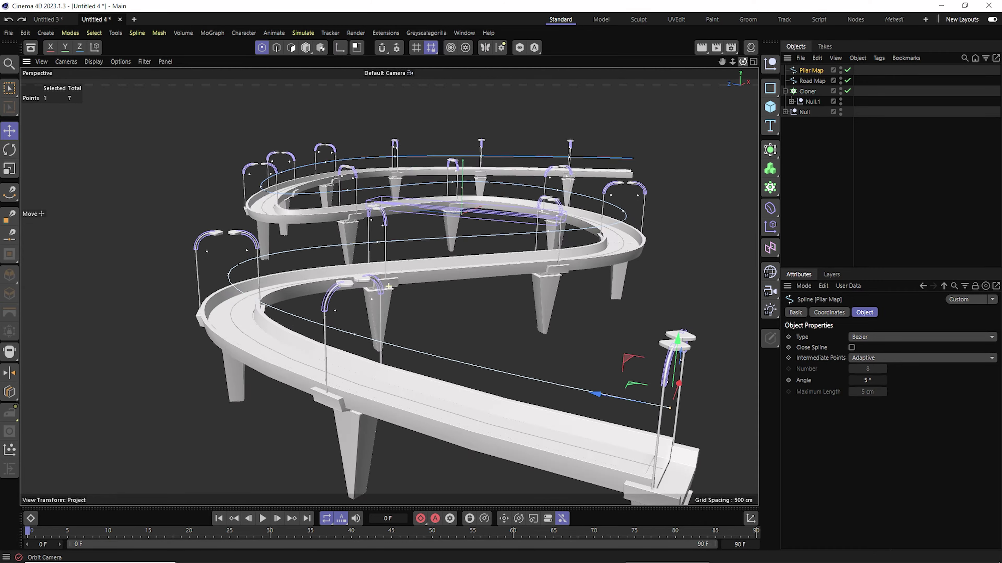
key("F2")
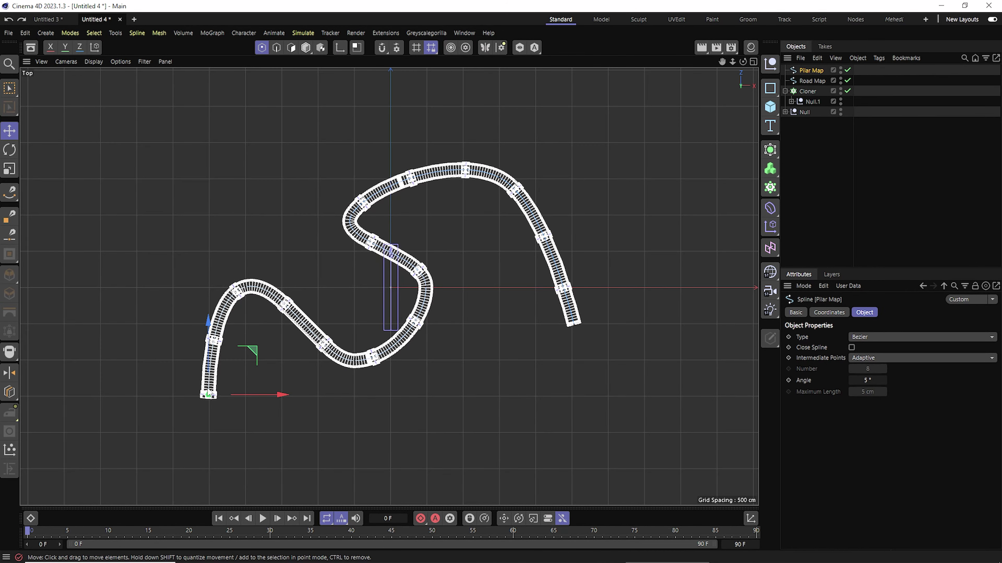
scroll(195, 402, "up", 10)
mouse_move(272, 340)
left_mouse_down()
mouse_move(273, 213)
mouse_move(279, 286)
mouse_move(293, 306)
mouse_move(292, 253)
left_mouse_up()
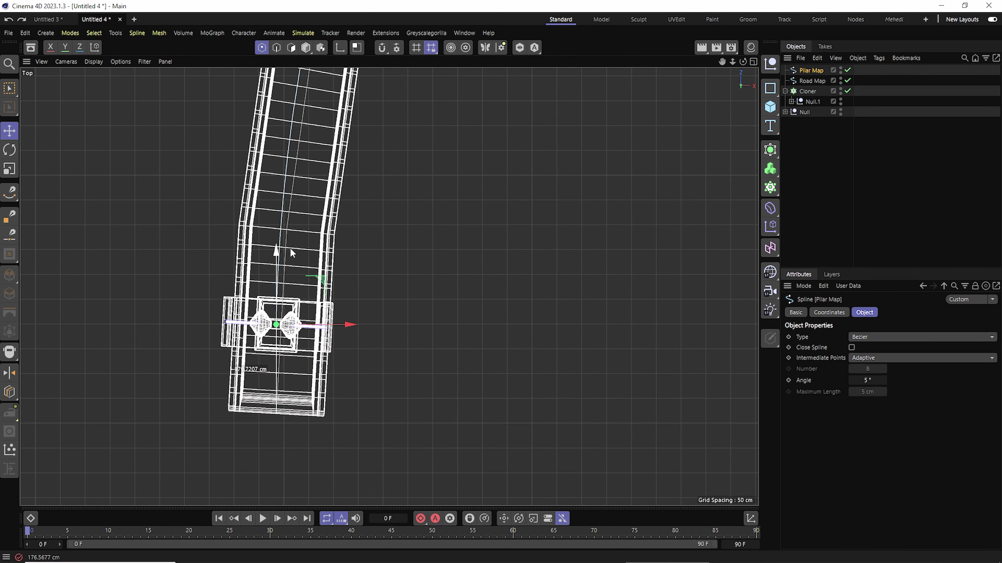